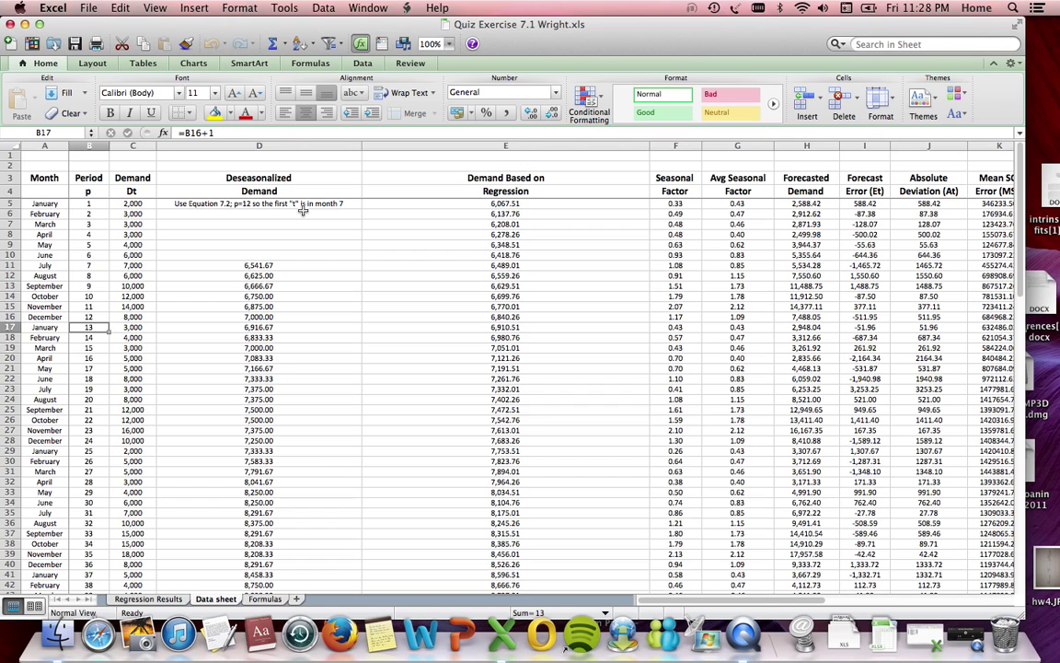
- Inspect the first deseasonalized demand formula in D11 and the demand cells C5 and C17 that it references
{"action": "left_click", "coordinate": [270, 268]}
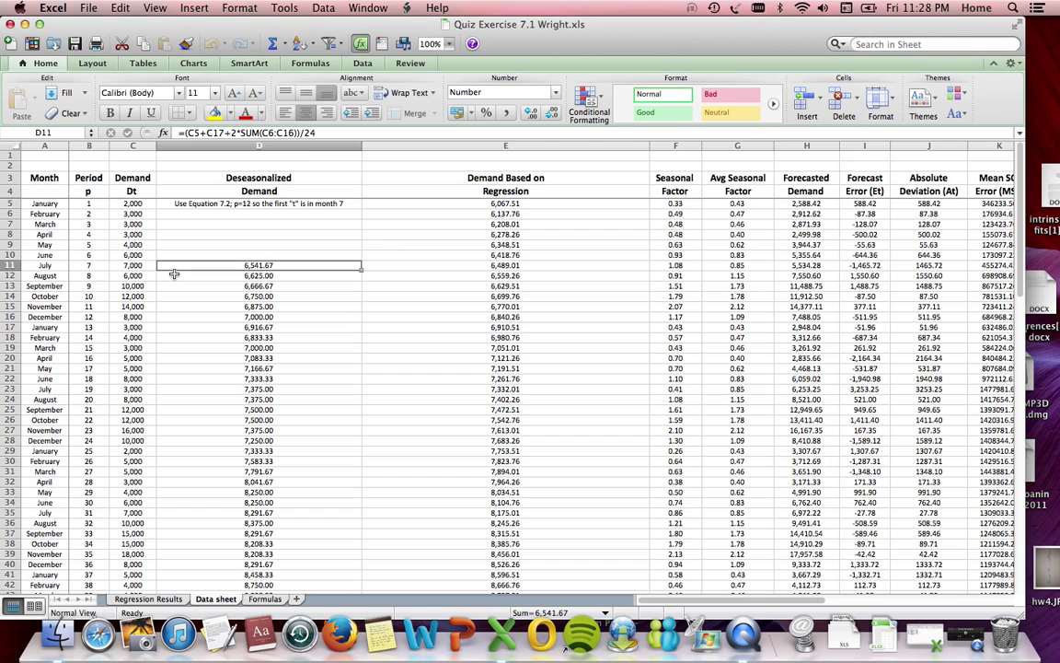
{"action": "left_click", "coordinate": [126, 208]}
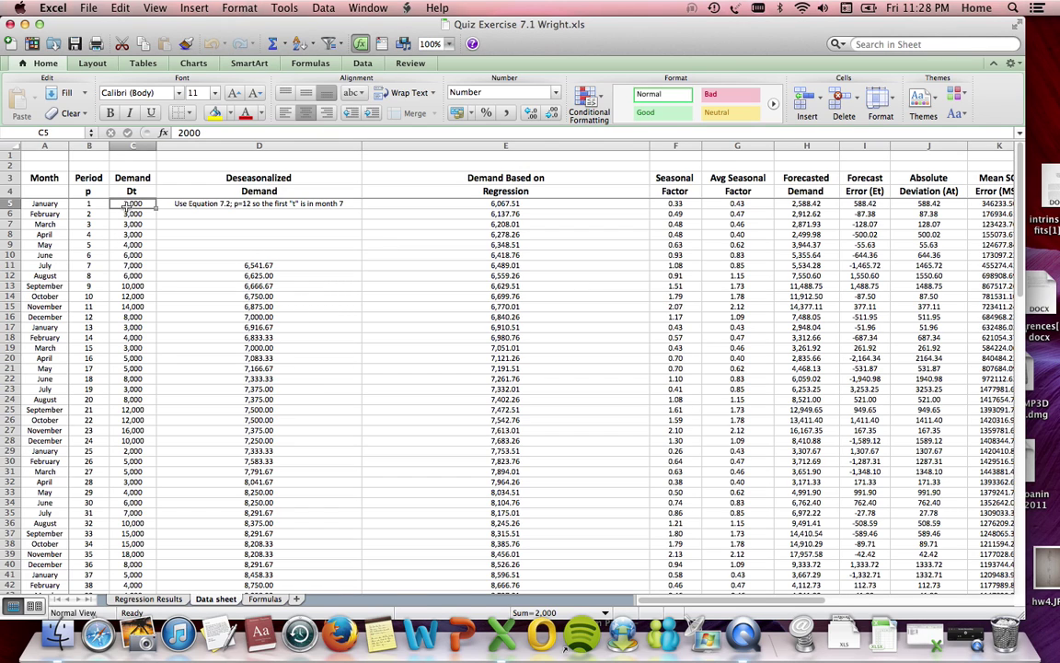
{"action": "left_click", "coordinate": [266, 267]}
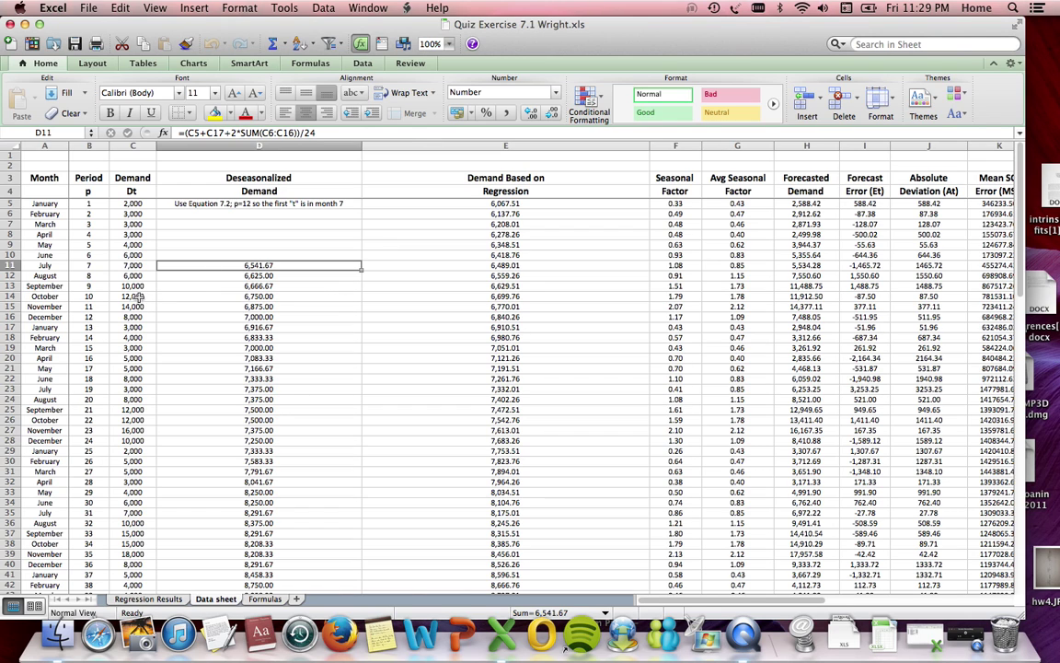
{"action": "left_click", "coordinate": [134, 327]}
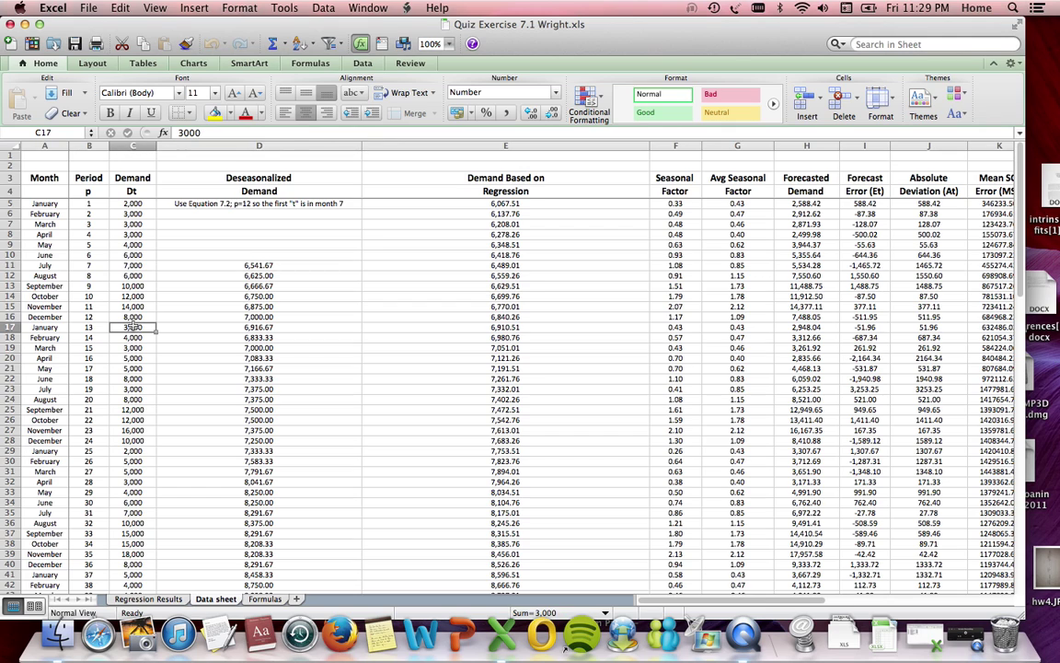
{"action": "left_click", "coordinate": [230, 265]}
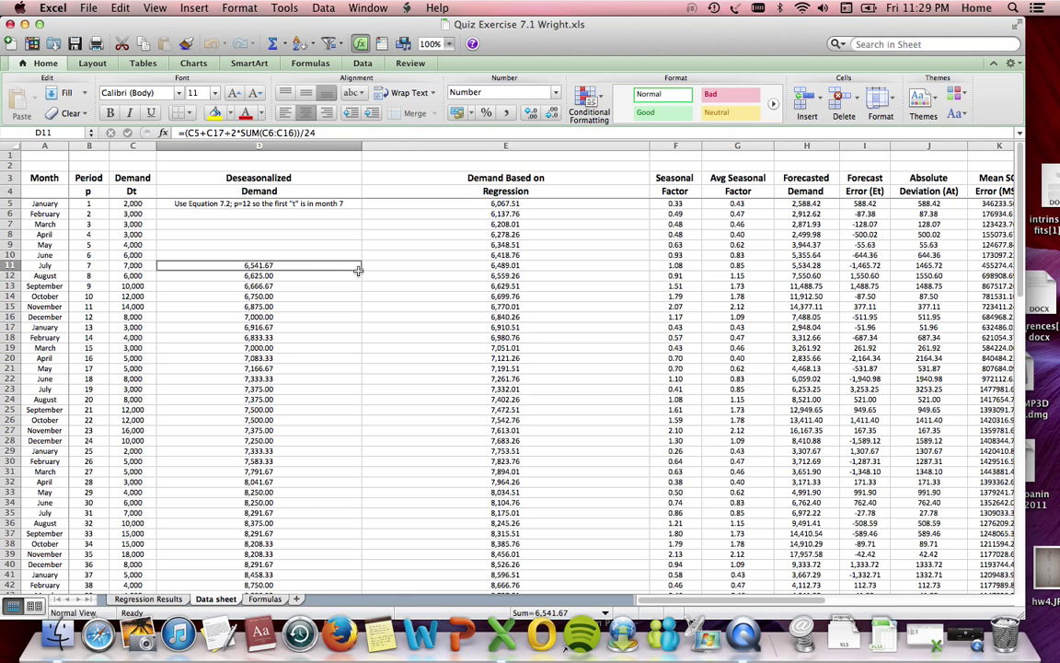
- Review the Deseasonalized Demand column from its first July value through the final months of the data sheet
{"action": "left_click_drag", "start_coordinate": [1020, 260], "coordinate": [1008, 379]}
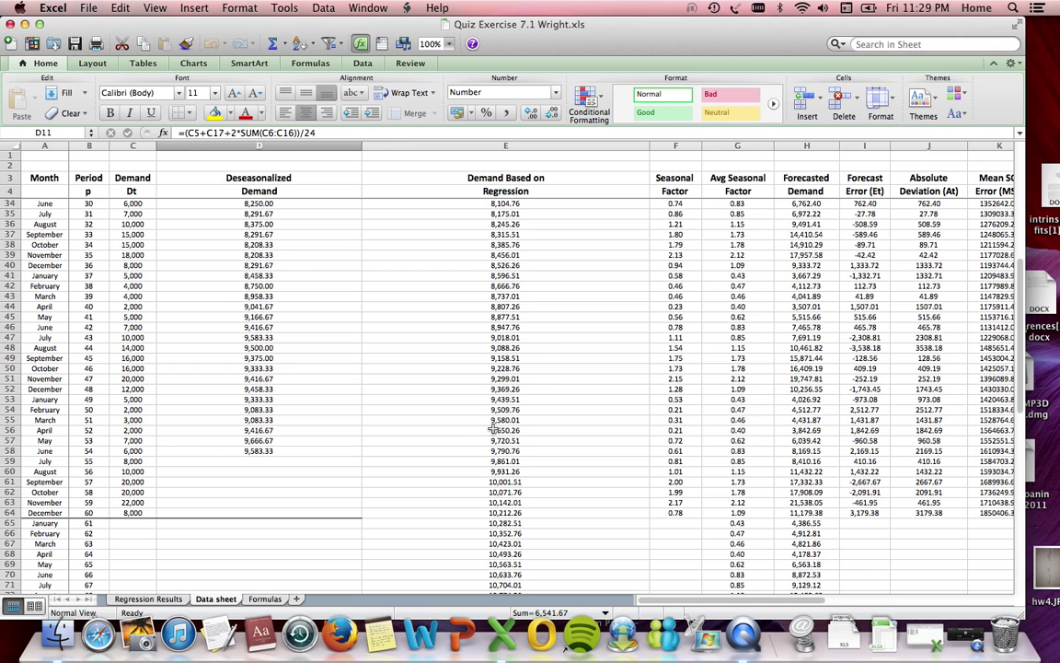
{"action": "left_click_drag", "start_coordinate": [1012, 328], "coordinate": [1012, 196]}
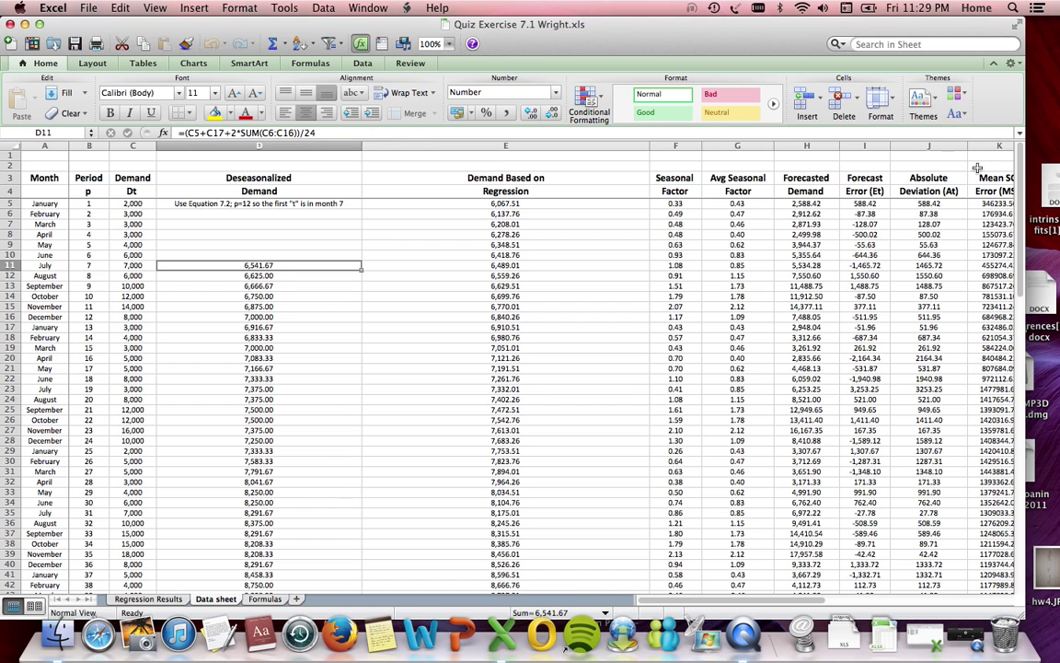
{"action": "scroll", "coordinate": [1018, 287], "scroll_direction": "down", "scroll_amount": 5}
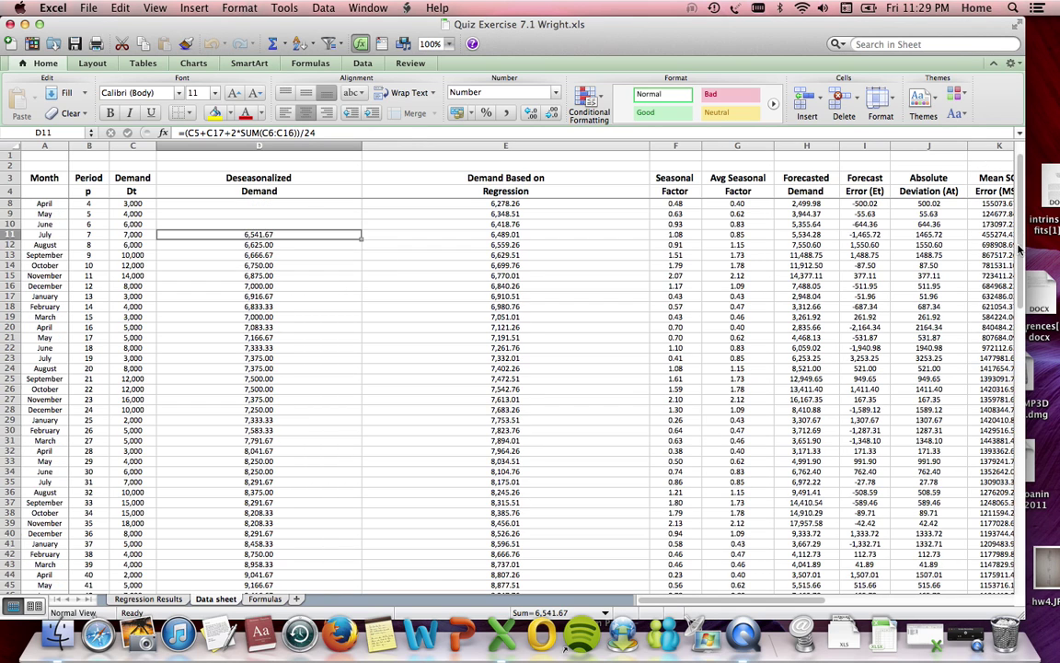
{"action": "scroll", "coordinate": [1017, 286], "scroll_direction": "down", "scroll_amount": 8}
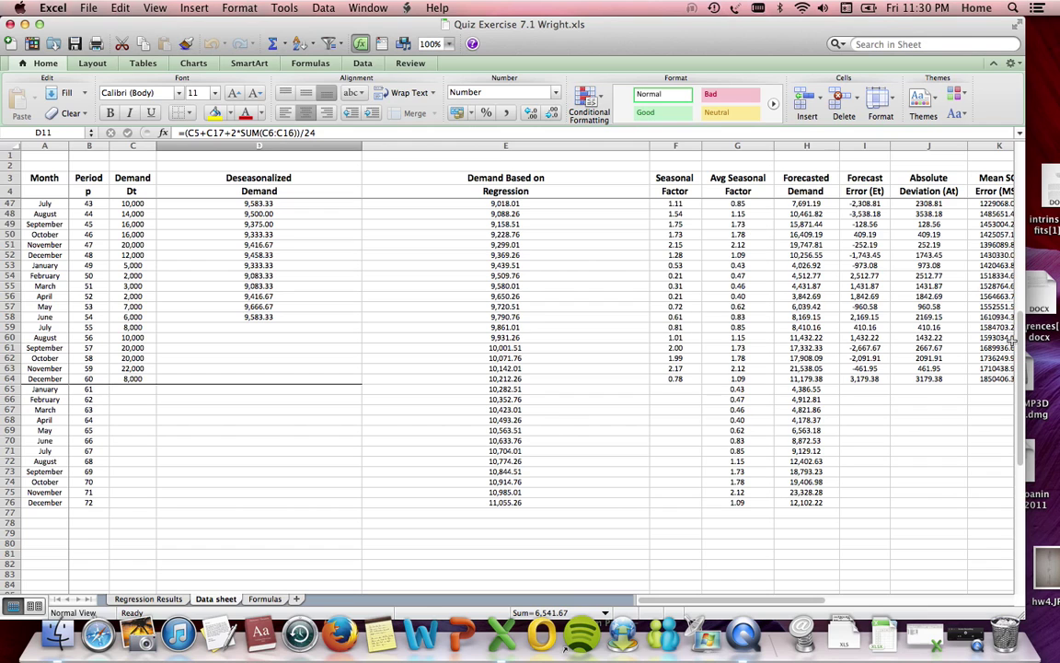
{"action": "scroll", "coordinate": [1004, 256], "scroll_direction": "up", "scroll_amount": 1}
{"action": "left_click_drag", "start_coordinate": [1004, 256], "coordinate": [1006, 147]}
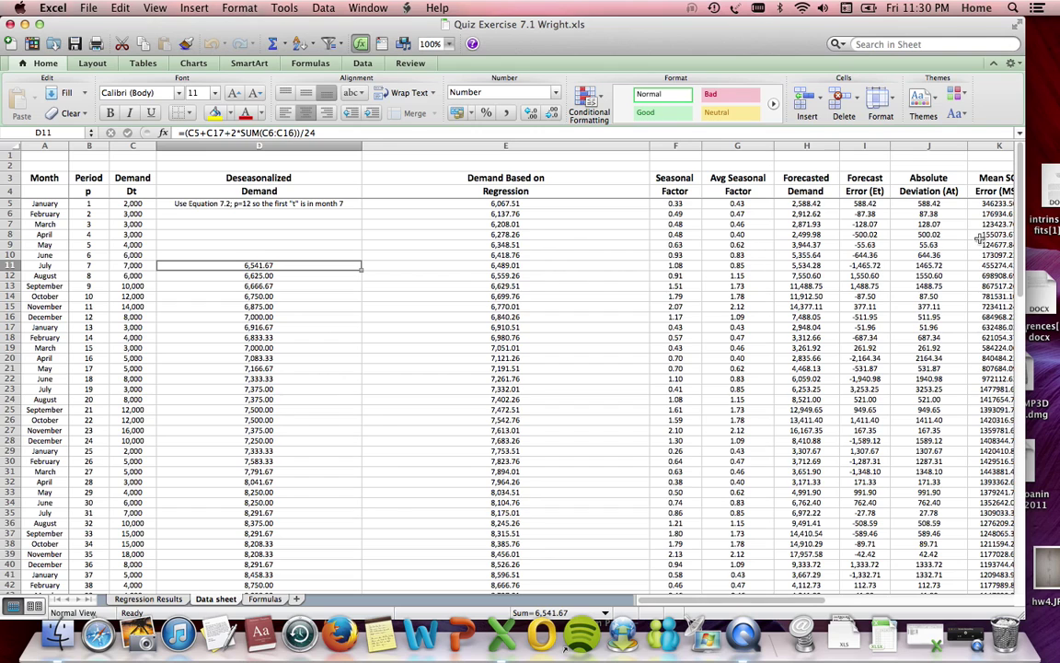
{"action": "left_click_drag", "start_coordinate": [1021, 252], "coordinate": [1019, 271]}
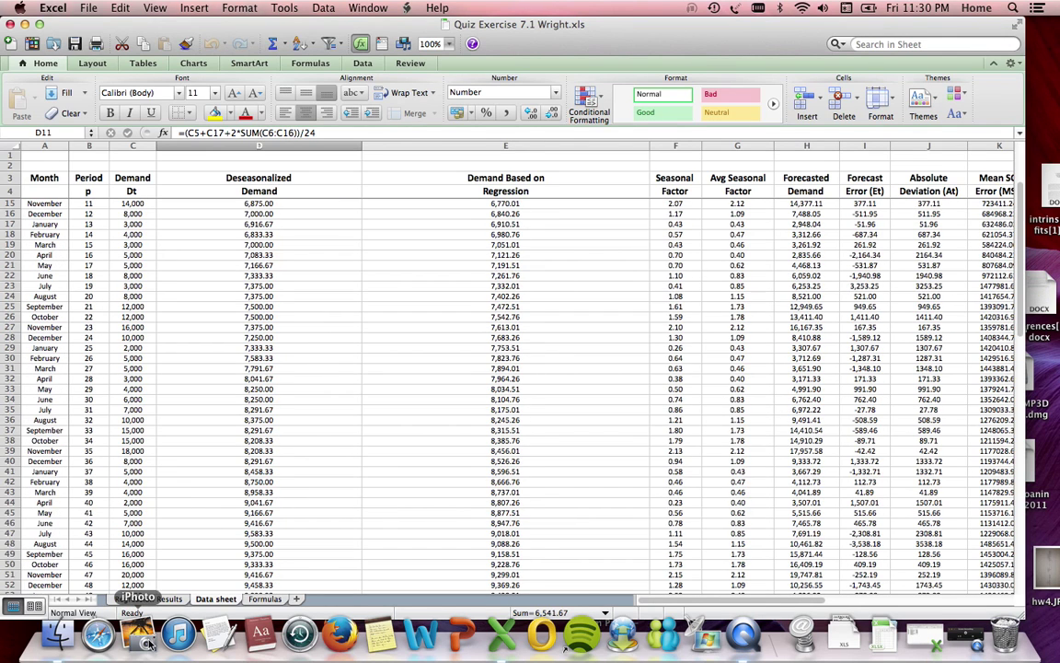
- View the regression output on the Regression Results sheet, then return to the start of the Data sheet
{"action": "left_click", "coordinate": [166, 599]}
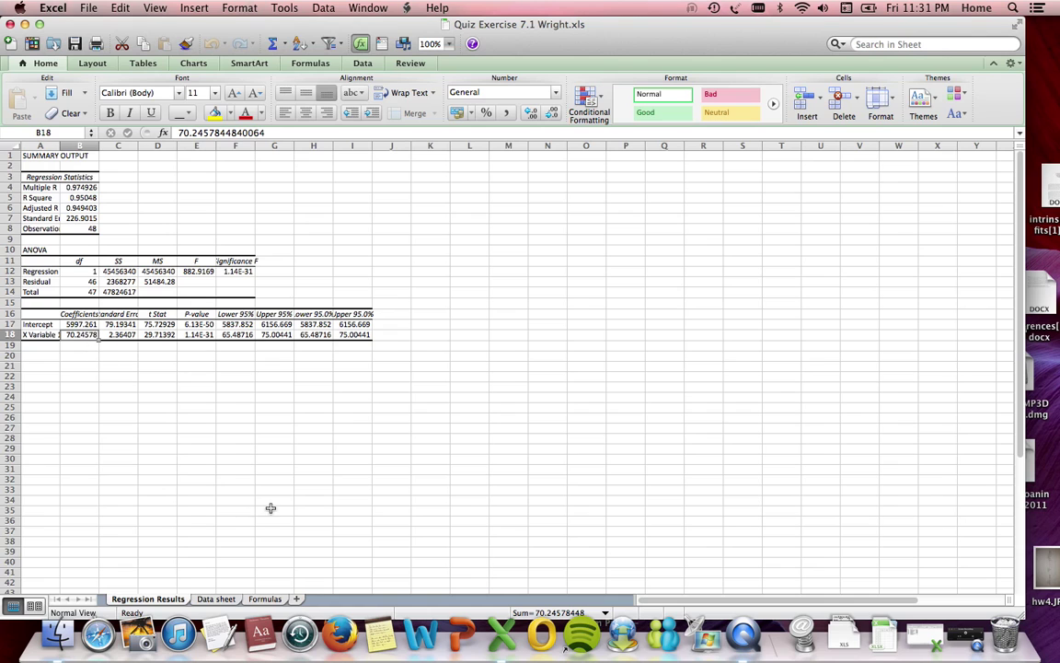
{"action": "left_click", "coordinate": [223, 601]}
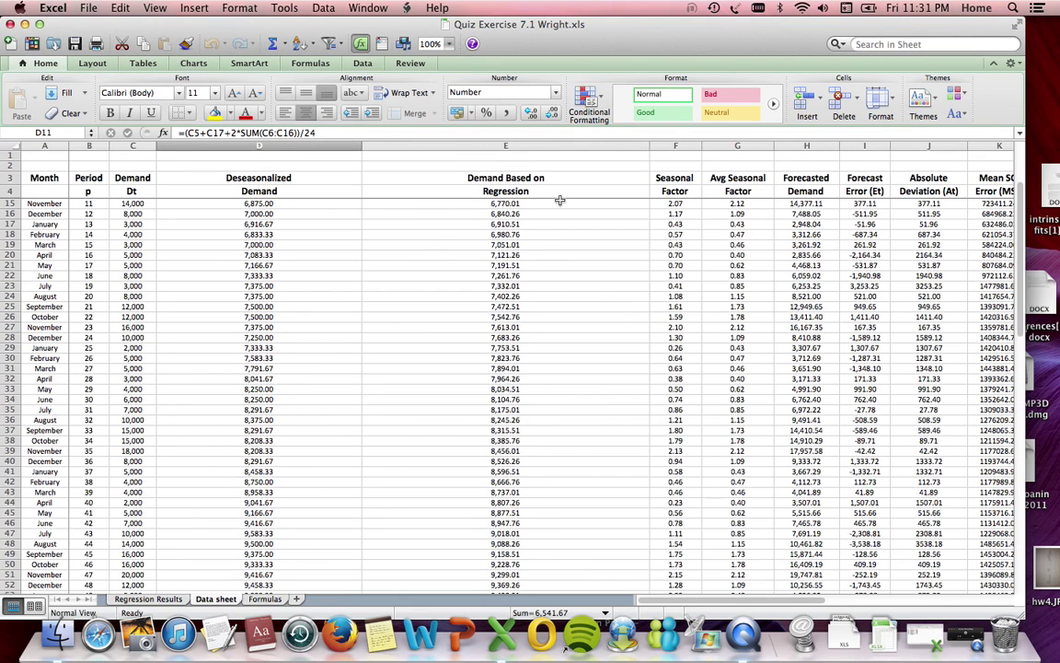
{"action": "left_click_drag", "start_coordinate": [1022, 201], "coordinate": [1020, 115]}
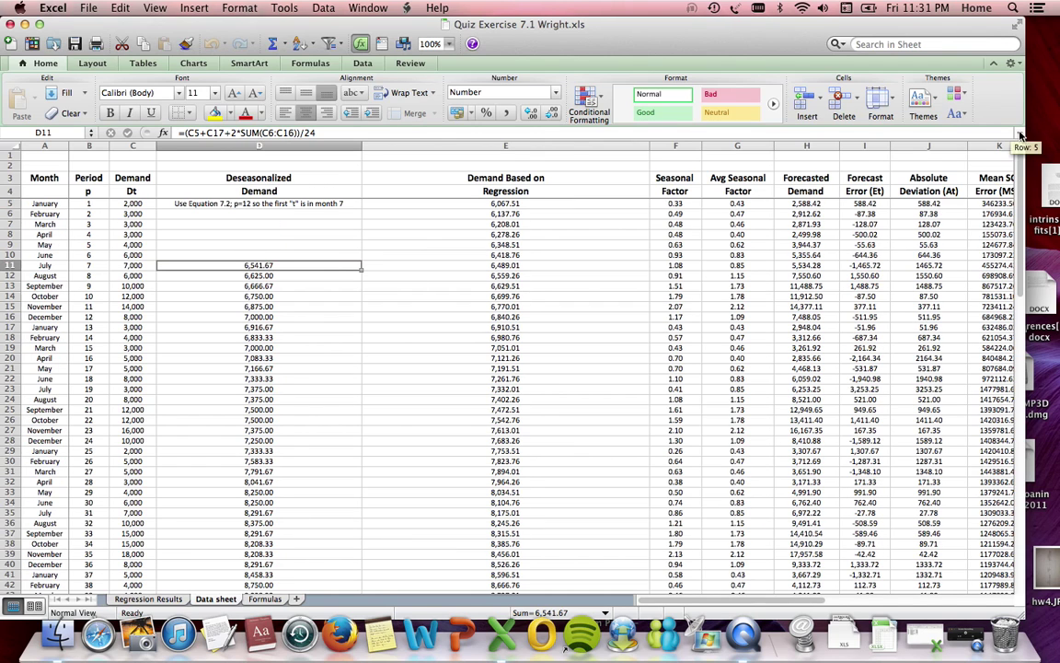
- Examine the Demand Based on Regression formulas in E5, E14, E32 and E40, and the column's values through period 72
{"action": "left_click", "coordinate": [516, 204]}
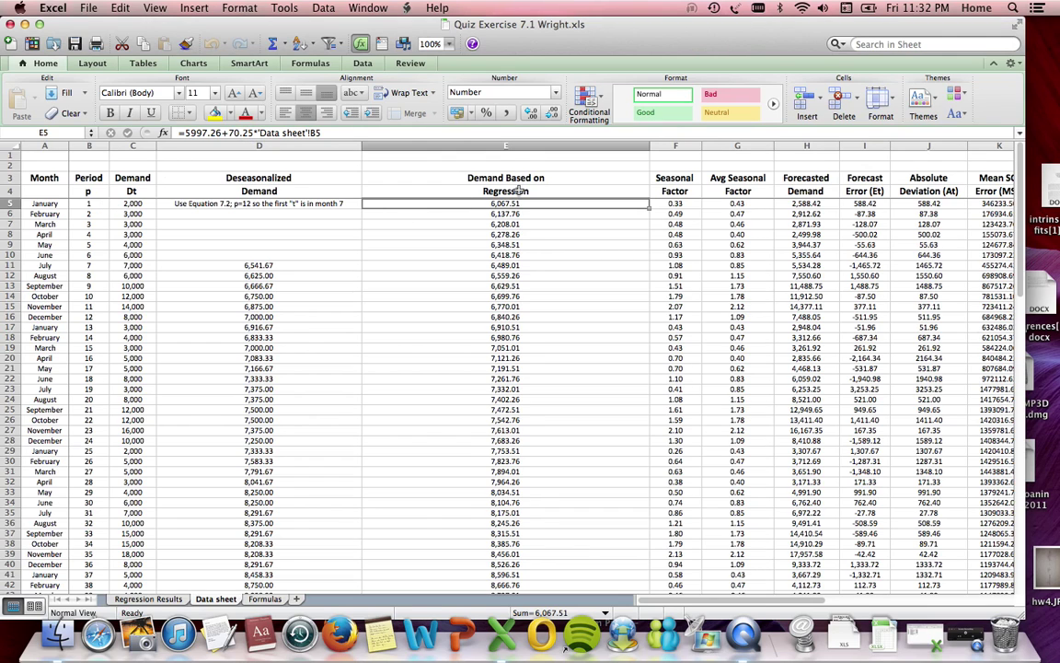
{"action": "left_click", "coordinate": [517, 296]}
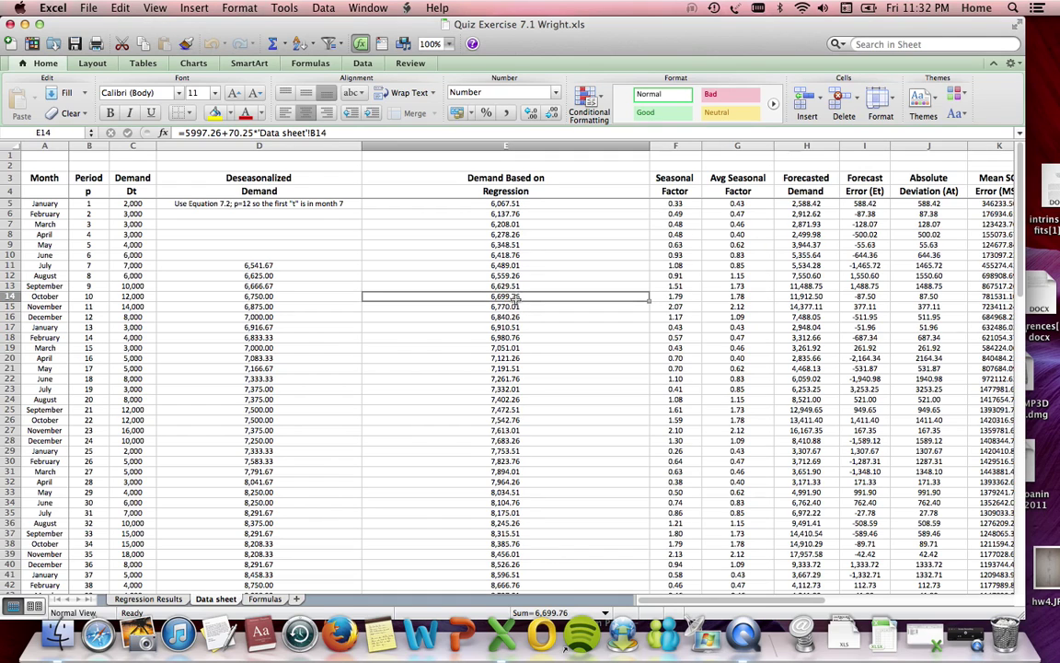
{"action": "left_click", "coordinate": [516, 358]}
{"action": "left_click", "coordinate": [518, 419]}
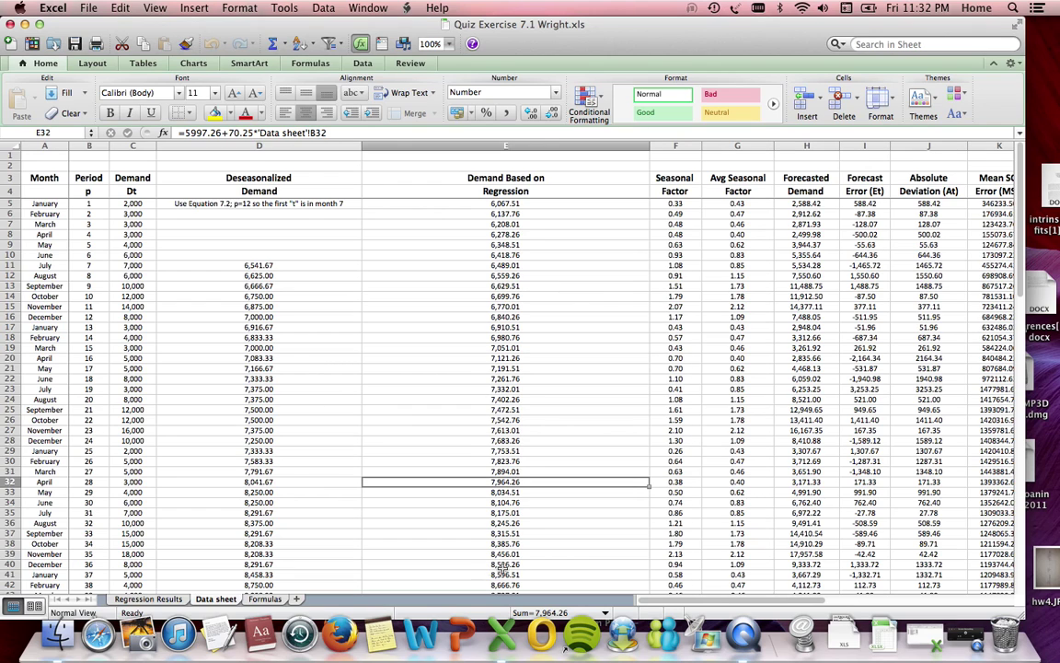
{"action": "left_click", "coordinate": [504, 565]}
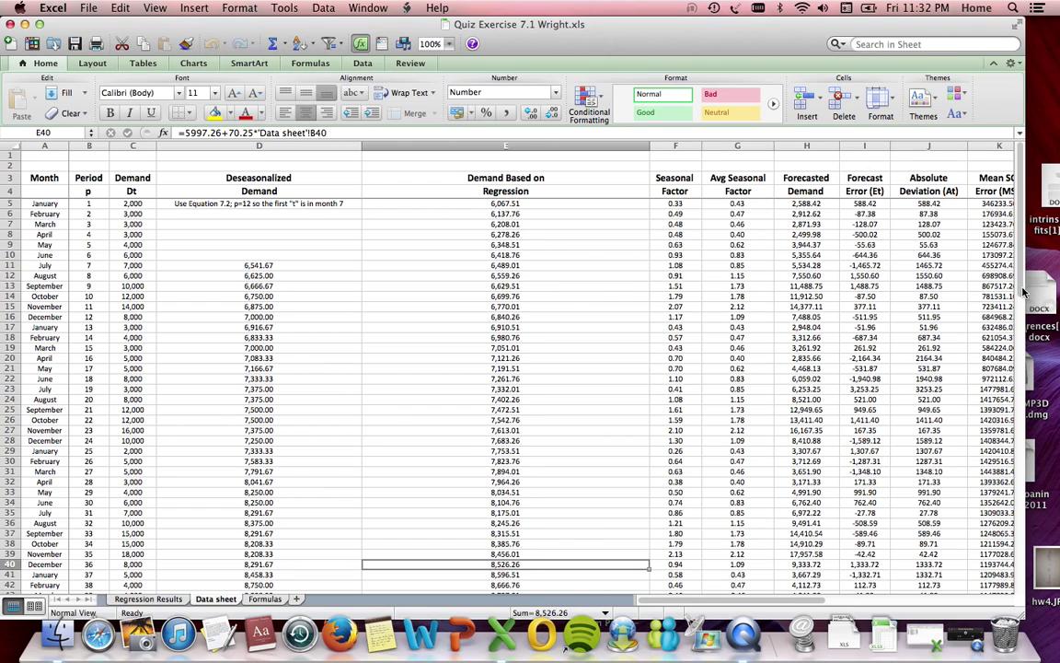
{"action": "scroll", "coordinate": [1023, 292], "scroll_direction": "down", "scroll_amount": 4}
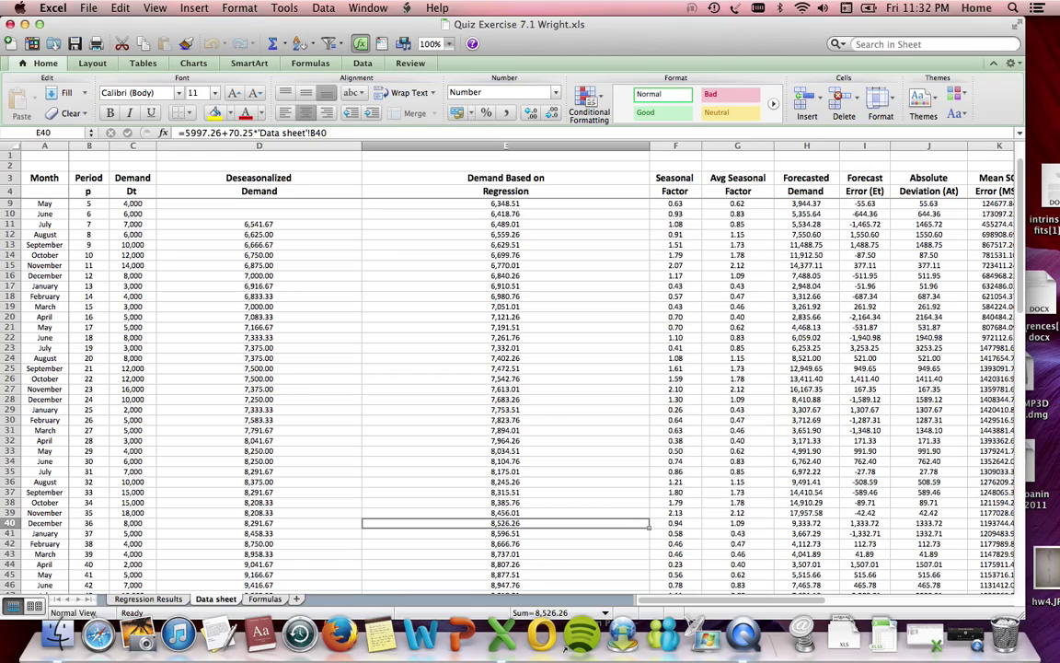
{"action": "left_click_drag", "start_coordinate": [1022, 288], "coordinate": [1018, 434]}
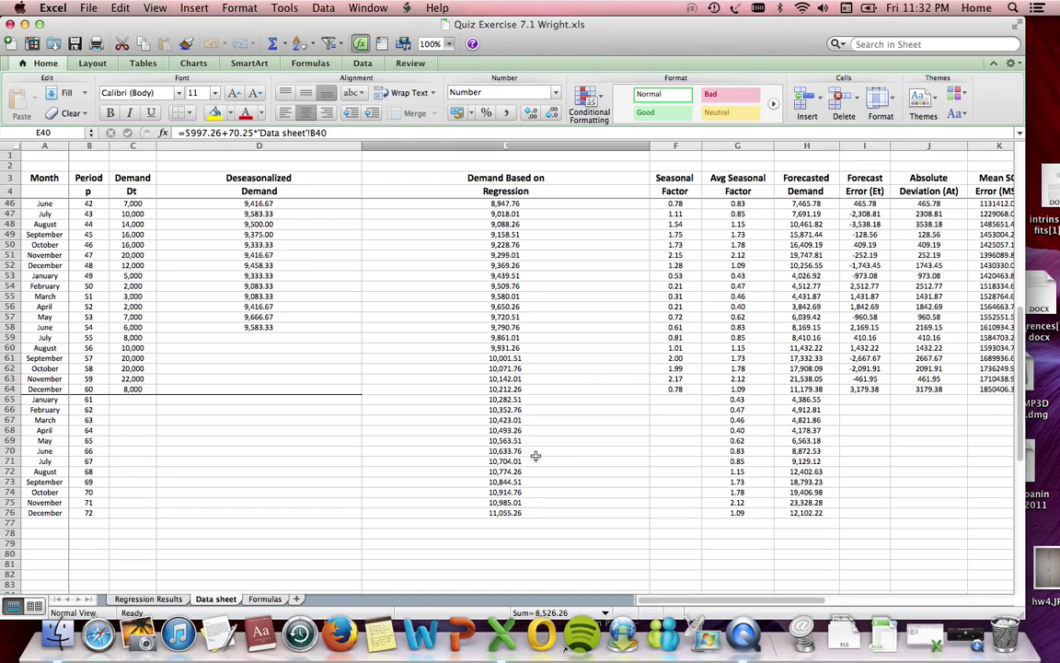
{"action": "scroll", "coordinate": [1019, 352], "scroll_direction": "up", "scroll_amount": 8}
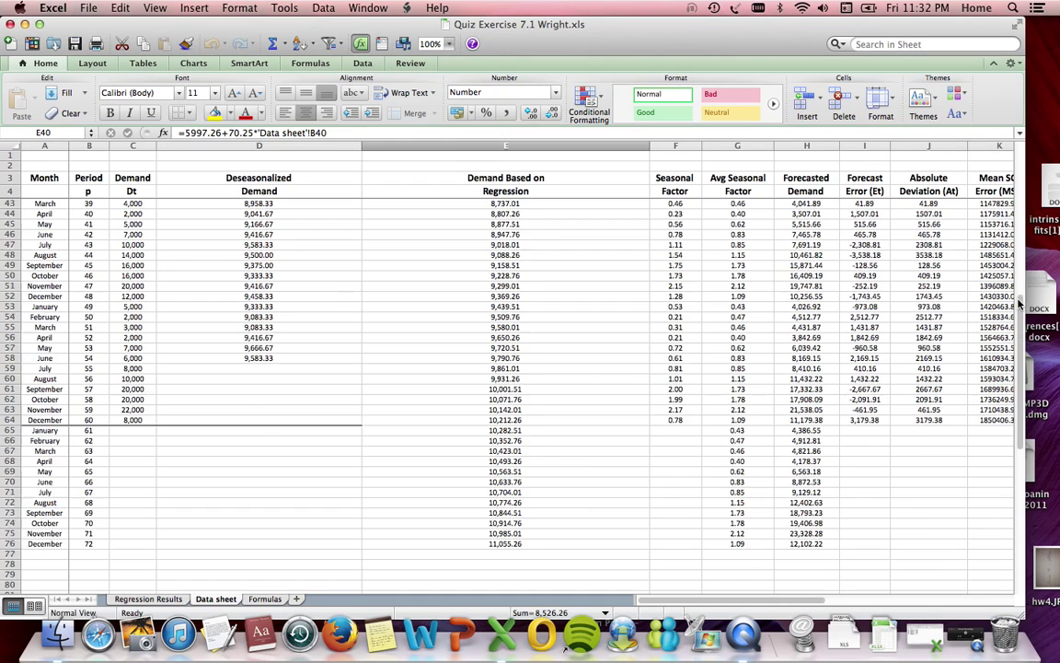
{"action": "scroll", "coordinate": [996, 191], "scroll_direction": "up", "scroll_amount": 6}
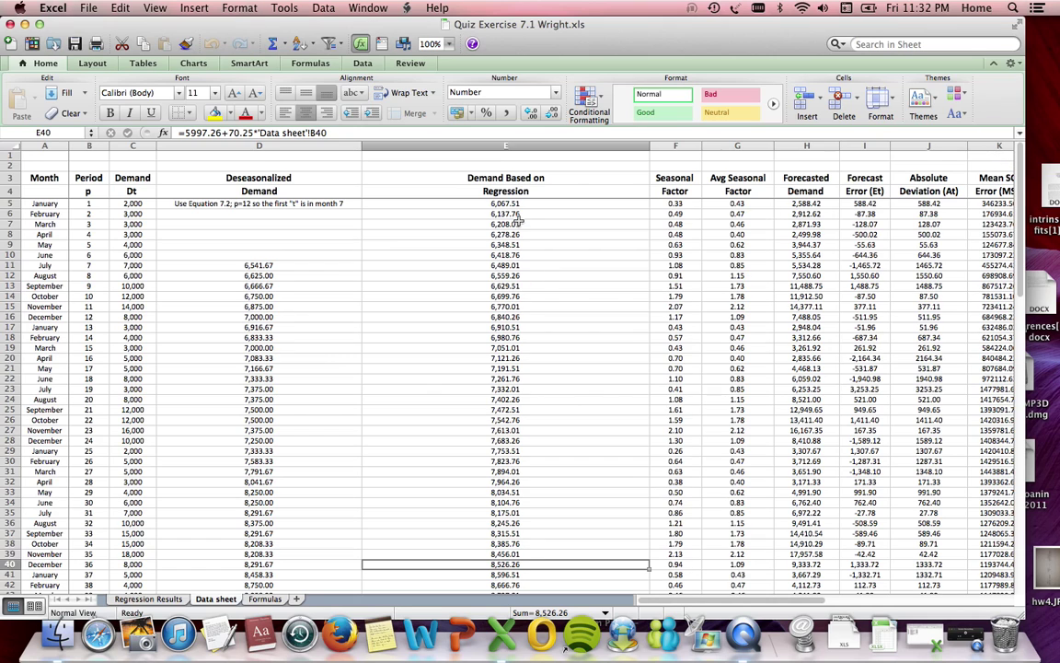
- Inspect the seasonal factor formula in F5 and compare the average seasonal factor formulas of the January and February rows in column G
{"action": "left_click", "coordinate": [677, 203]}
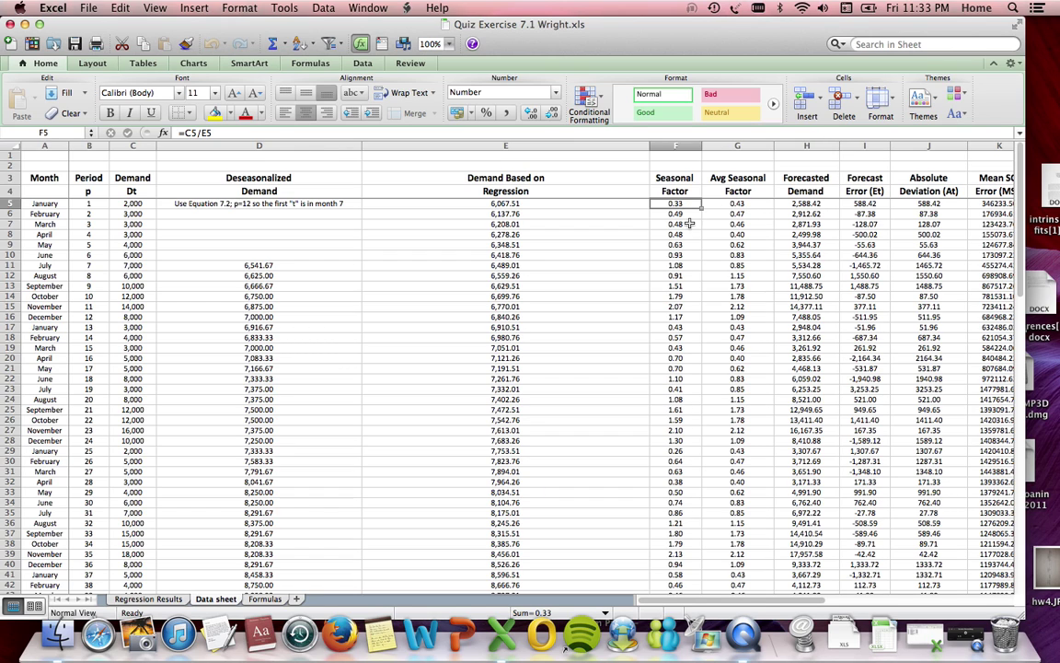
{"action": "left_click", "coordinate": [731, 204]}
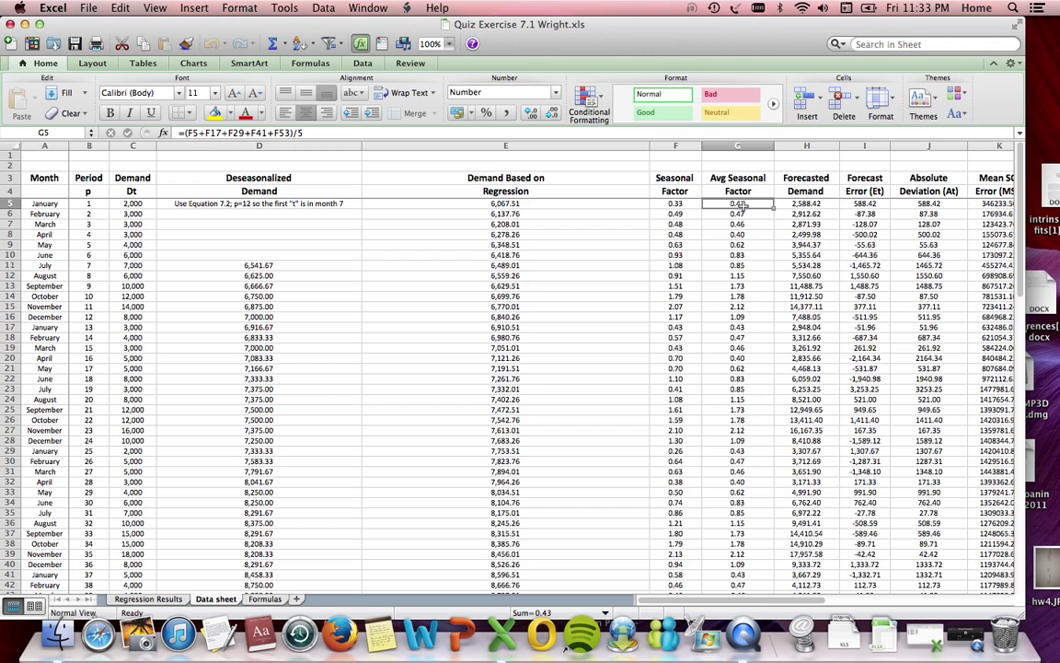
{"action": "left_click", "coordinate": [744, 328]}
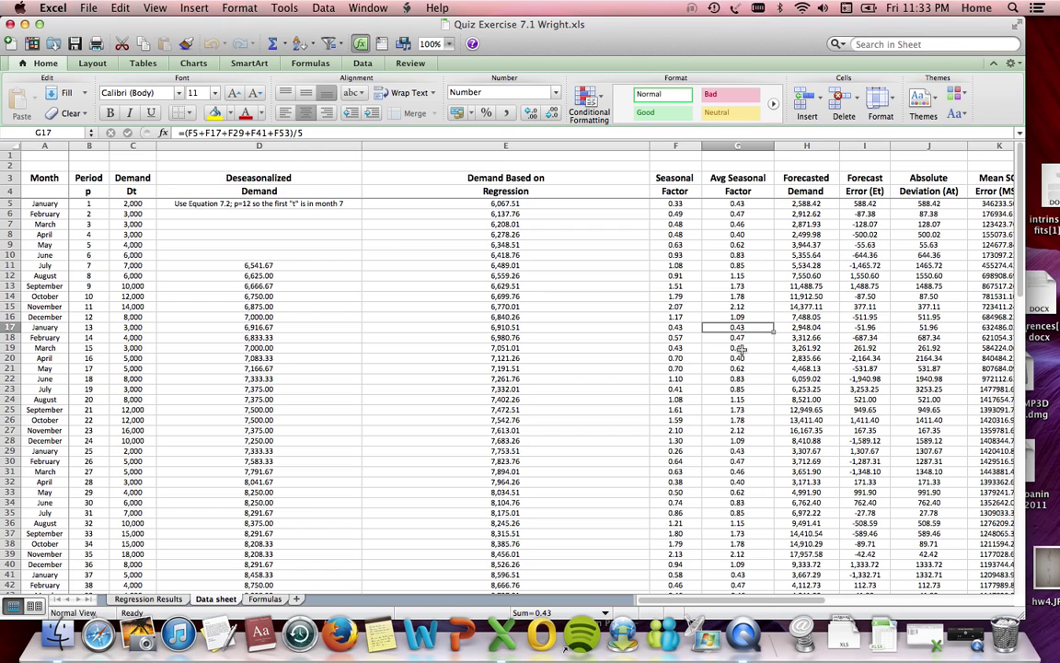
{"action": "left_click", "coordinate": [741, 451]}
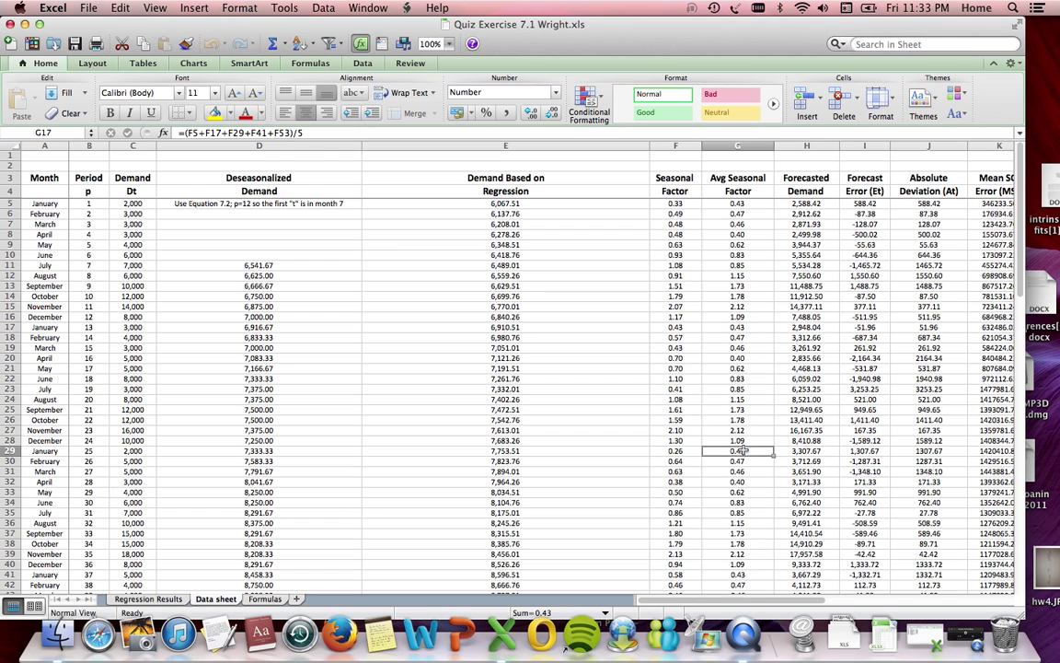
{"action": "left_click", "coordinate": [753, 224]}
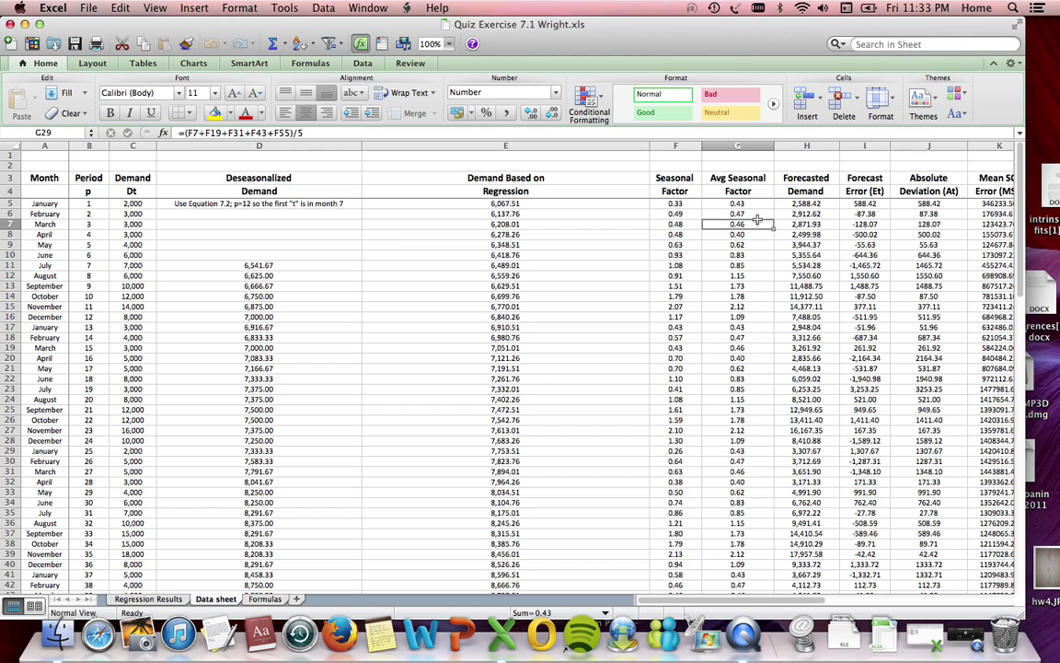
{"action": "left_click", "coordinate": [755, 214]}
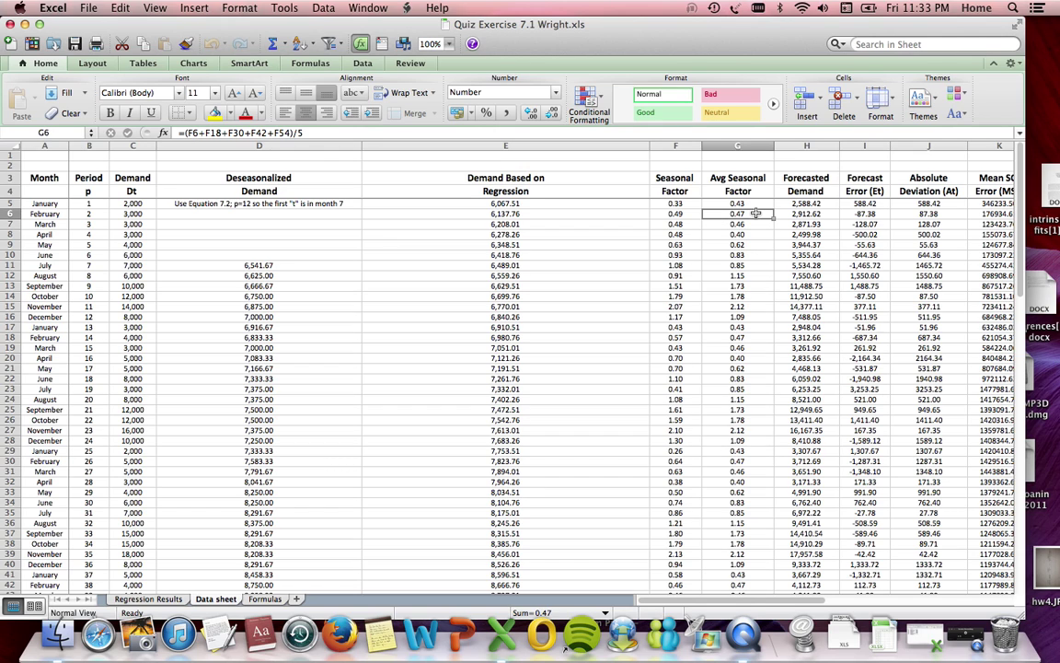
{"action": "left_click", "coordinate": [741, 337]}
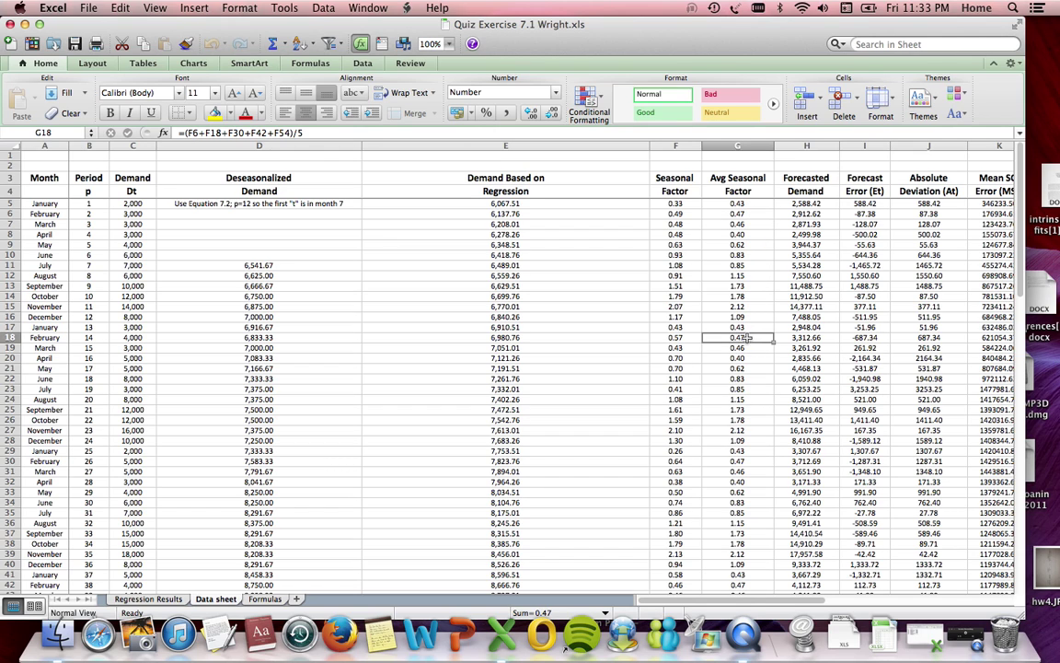
{"action": "left_click", "coordinate": [737, 461]}
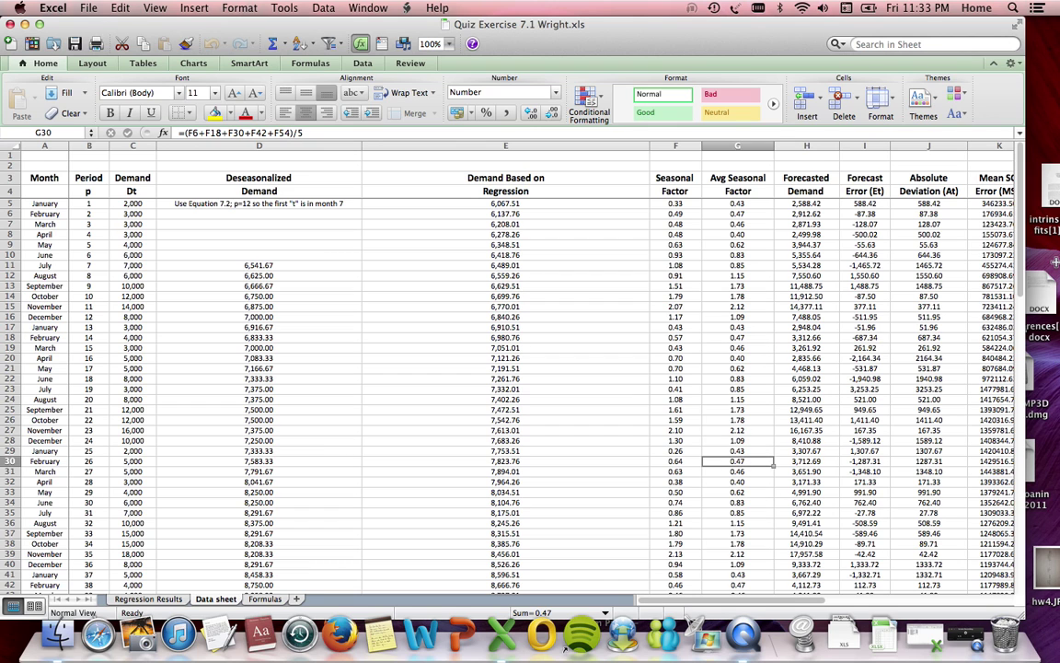
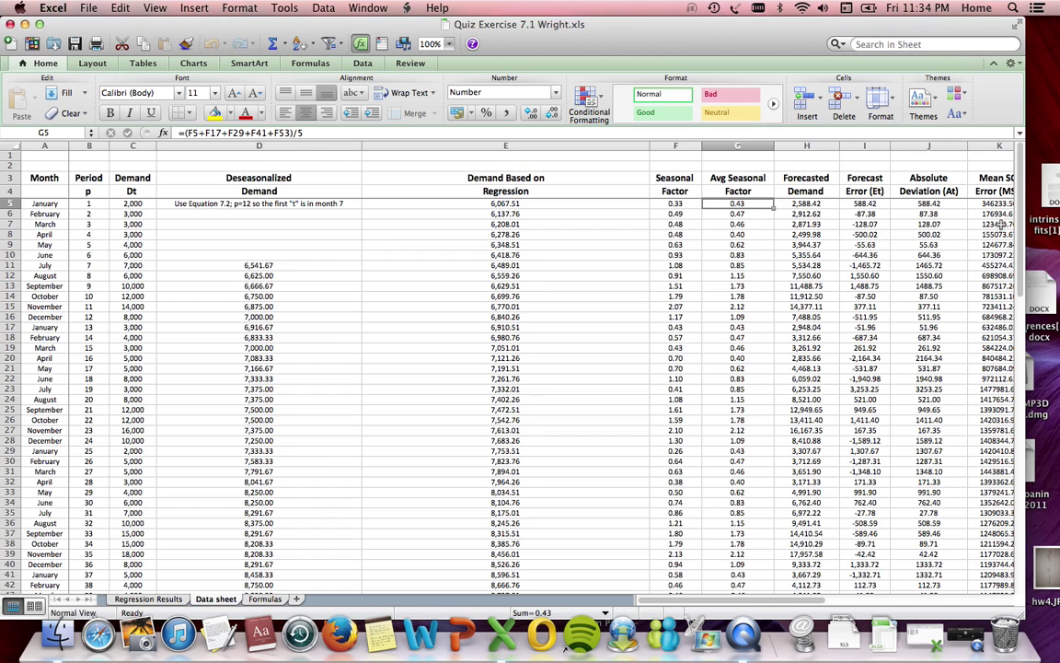
- Check the average seasonal factor formulas in G6 and G7 and review the column through period 72
{"action": "left_click", "coordinate": [750, 214]}
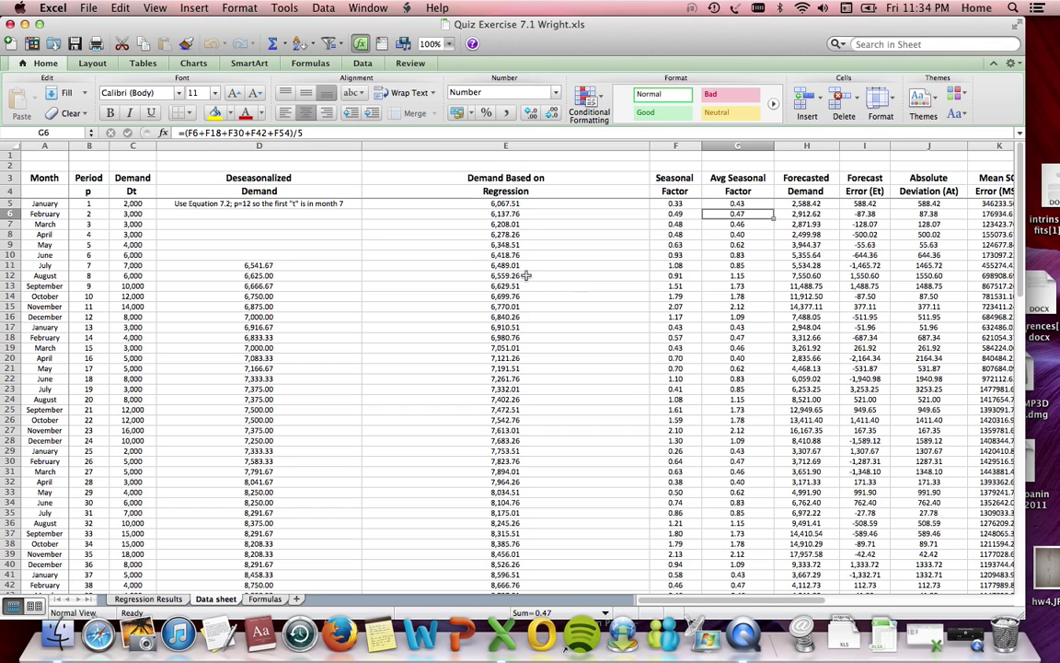
{"action": "left_click", "coordinate": [752, 226]}
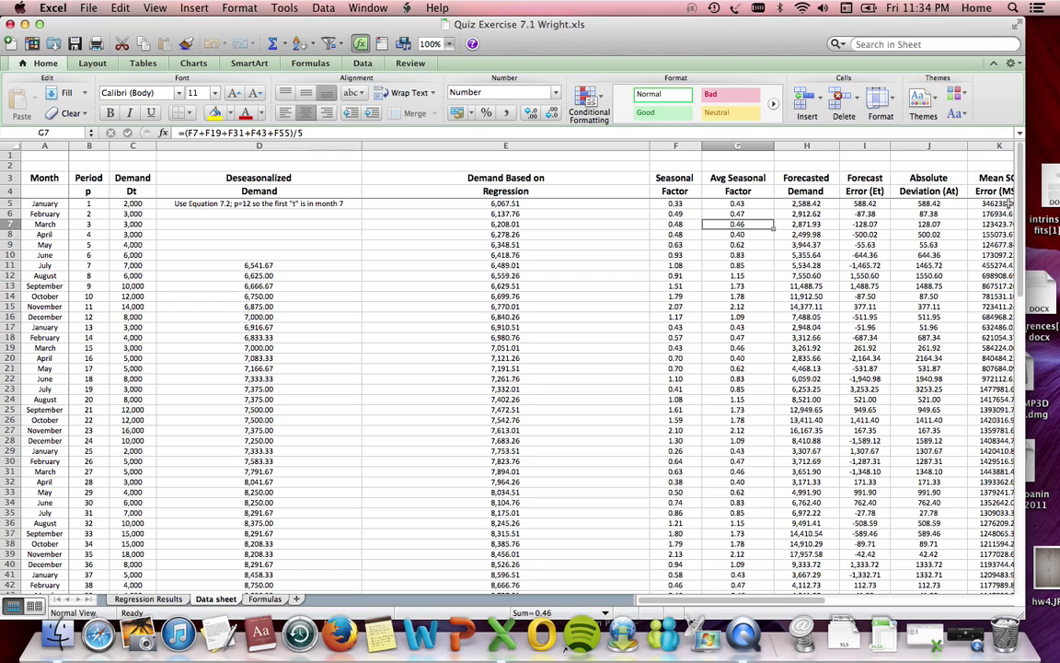
{"action": "left_click_drag", "start_coordinate": [1025, 284], "coordinate": [1018, 404]}
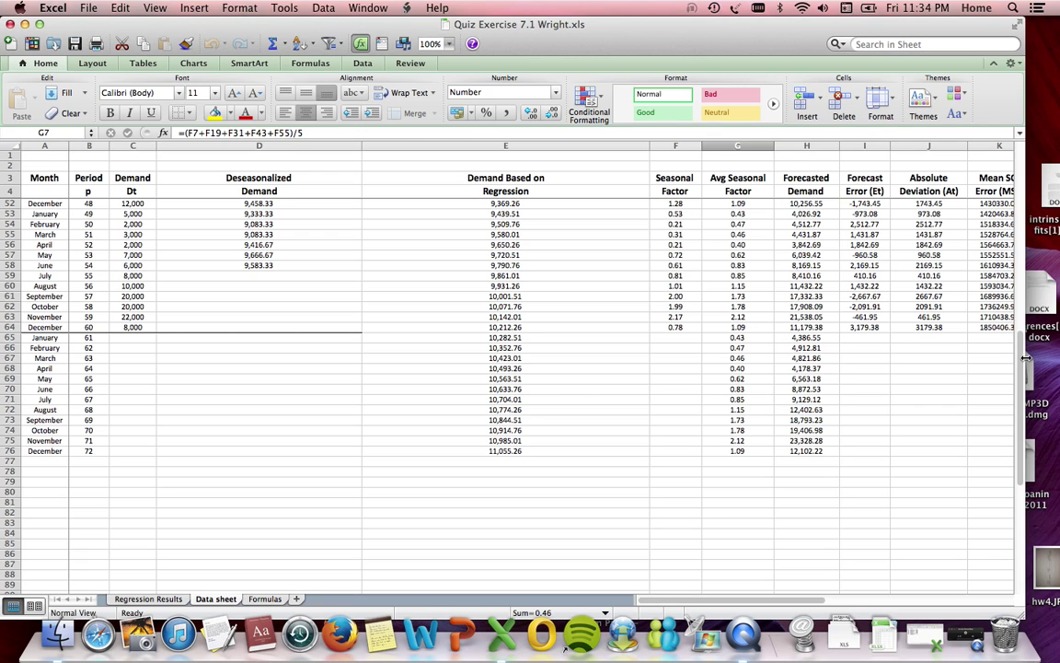
{"action": "left_click_drag", "start_coordinate": [1021, 290], "coordinate": [1014, 169]}
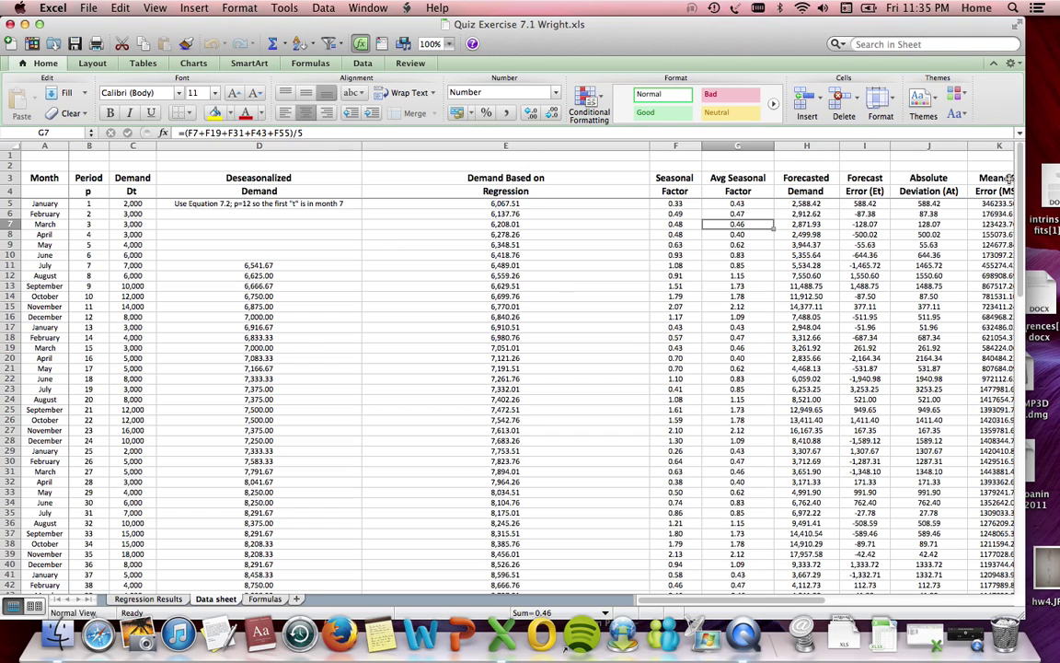
- Inspect the Forecasted Demand formulas in H5 and H17 and the Forecast Error formula in I5
{"action": "left_click", "coordinate": [806, 203]}
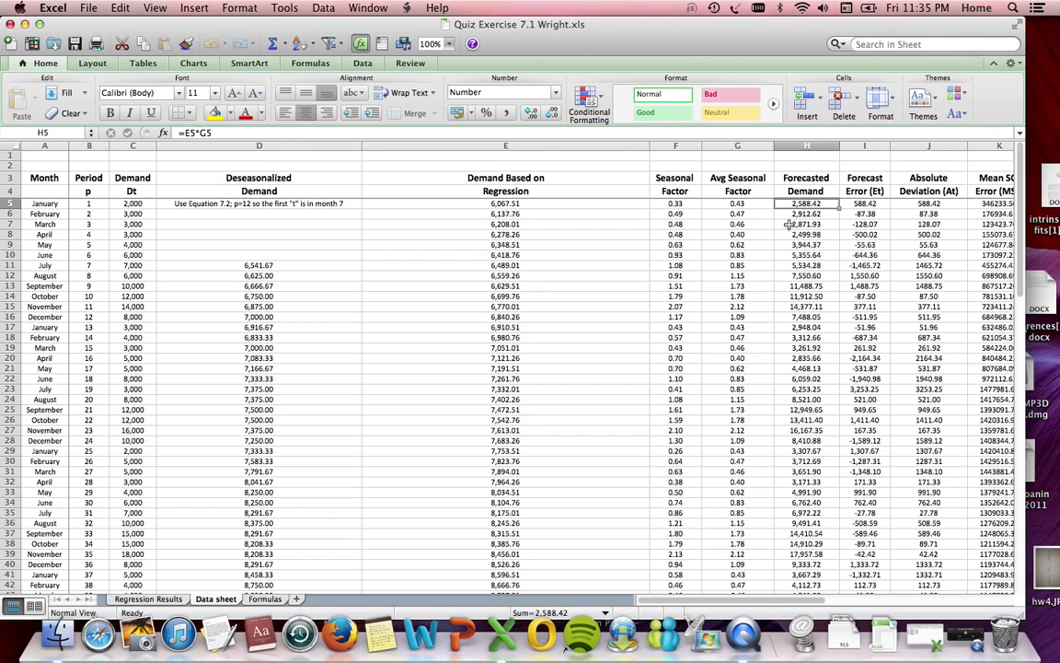
{"action": "left_click", "coordinate": [802, 327]}
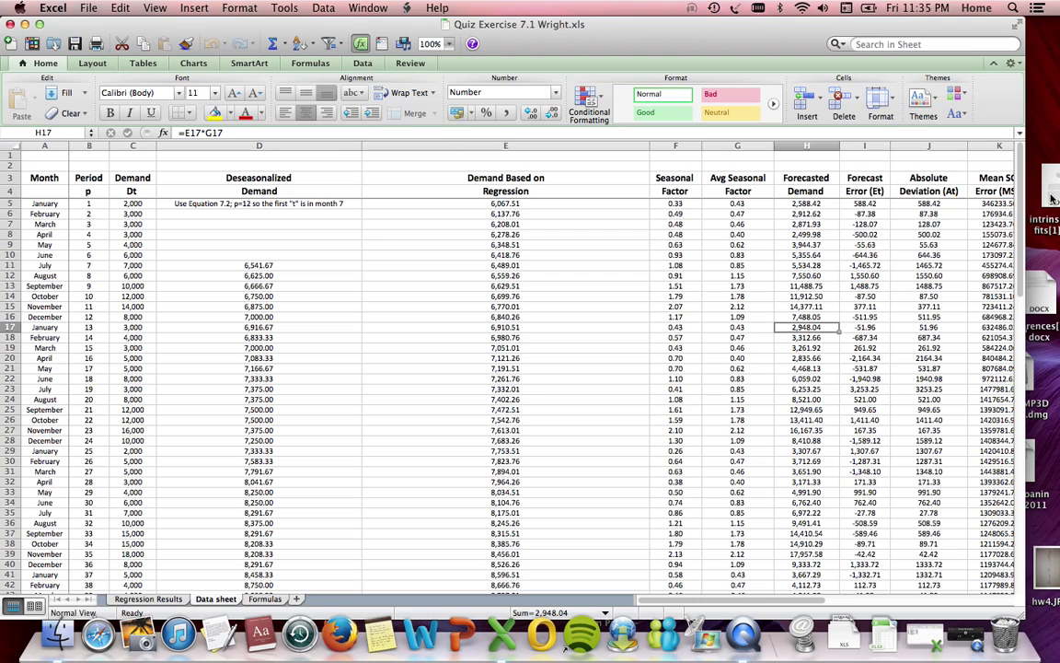
{"action": "left_click_drag", "start_coordinate": [1022, 214], "coordinate": [879, 202]}
{"action": "left_click", "coordinate": [870, 204]}
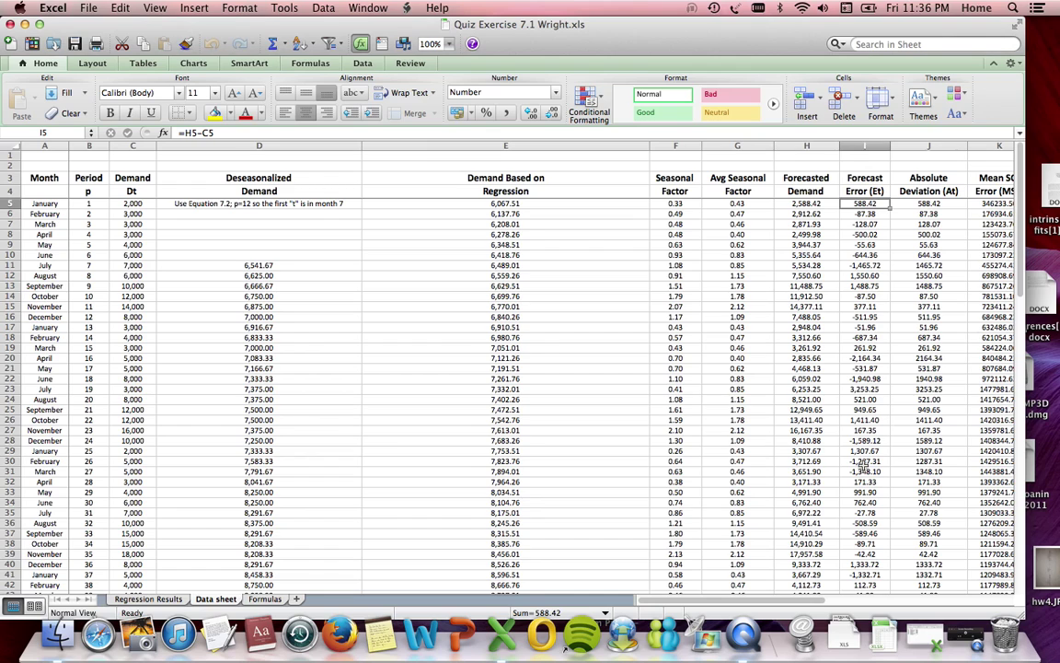
- Inspect the Absolute Deviation formula in J5 on the Data sheet
{"action": "left_click", "coordinate": [932, 203]}
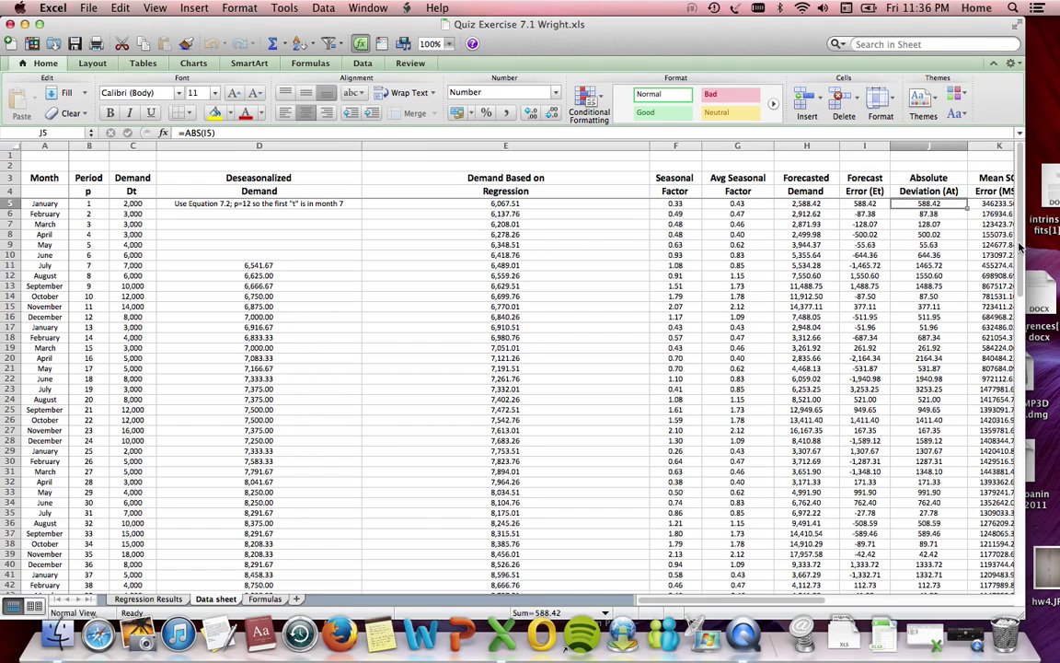
{"action": "left_click_drag", "start_coordinate": [1020, 244], "coordinate": [1020, 257]}
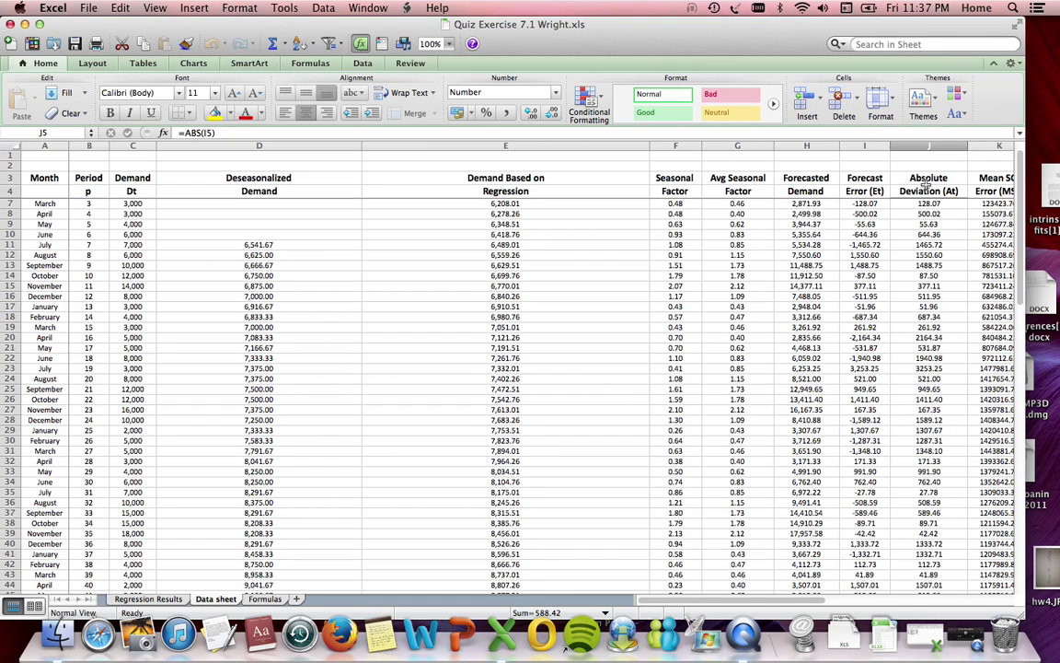
{"action": "scroll", "coordinate": [918, 201], "scroll_direction": "up", "scroll_amount": 2}
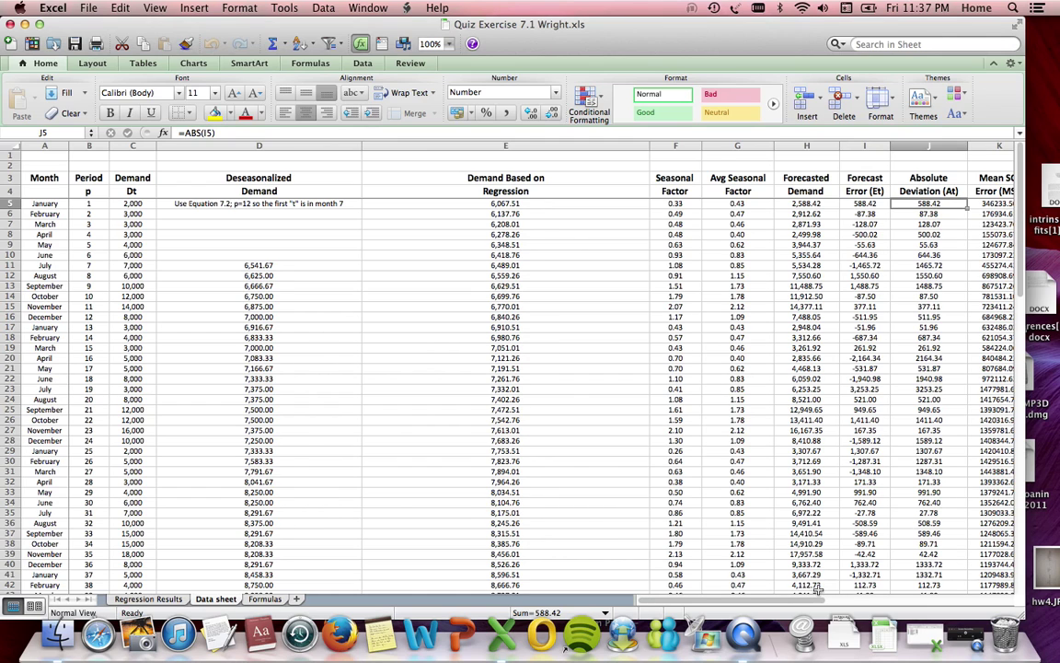
- Compare the Mean Squared Error formulas for January through March in K5, K6 and K7
{"action": "left_click_drag", "start_coordinate": [817, 598], "coordinate": [883, 603]}
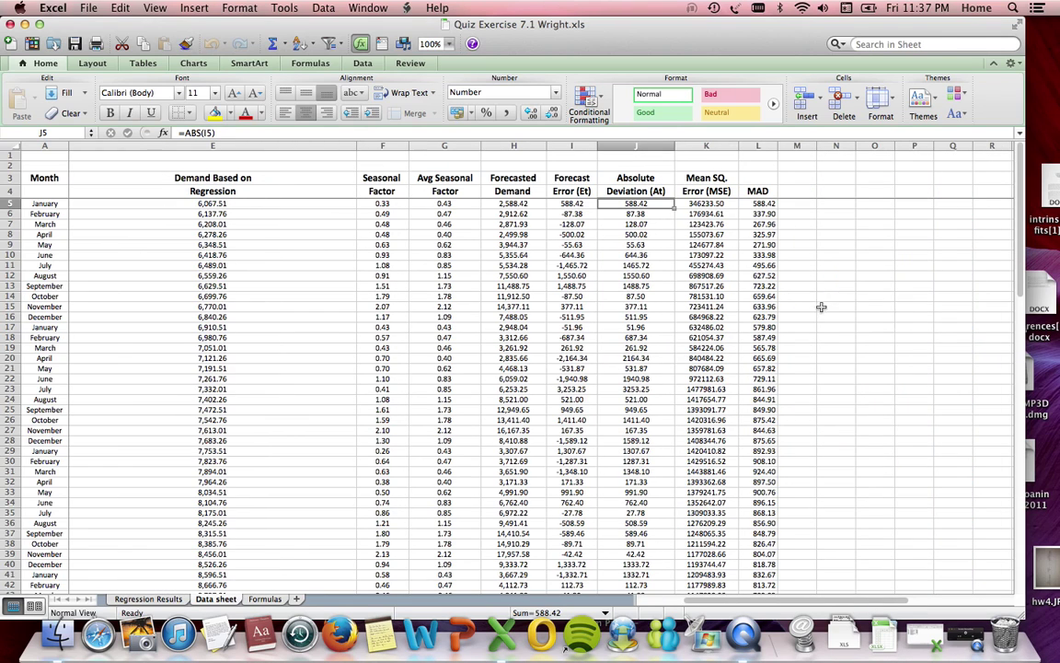
{"action": "left_click", "coordinate": [720, 201]}
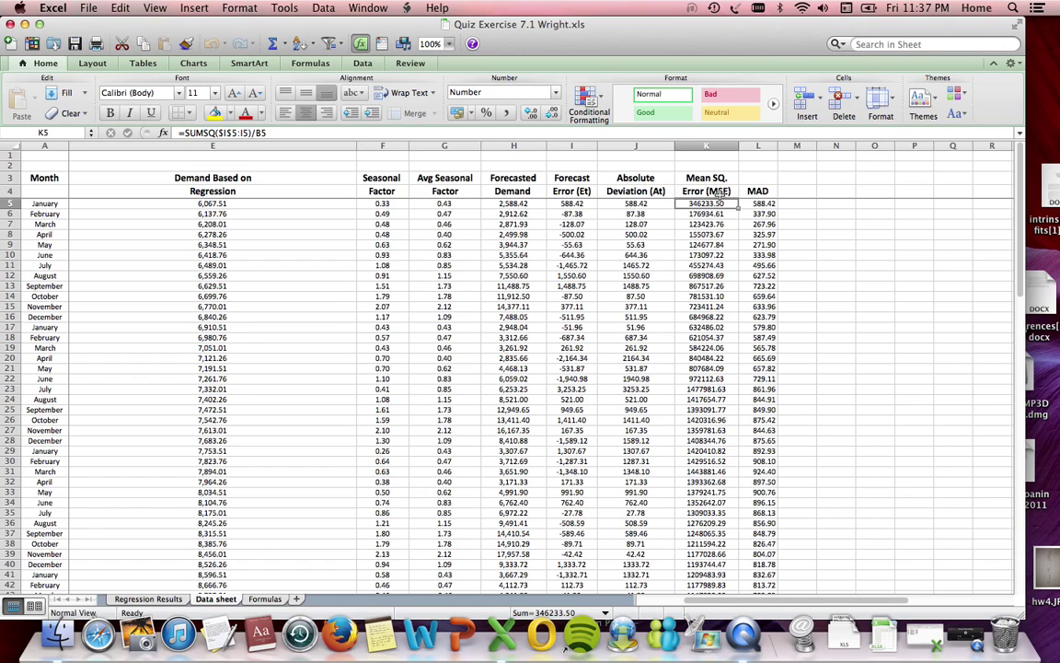
{"action": "left_click", "coordinate": [719, 218]}
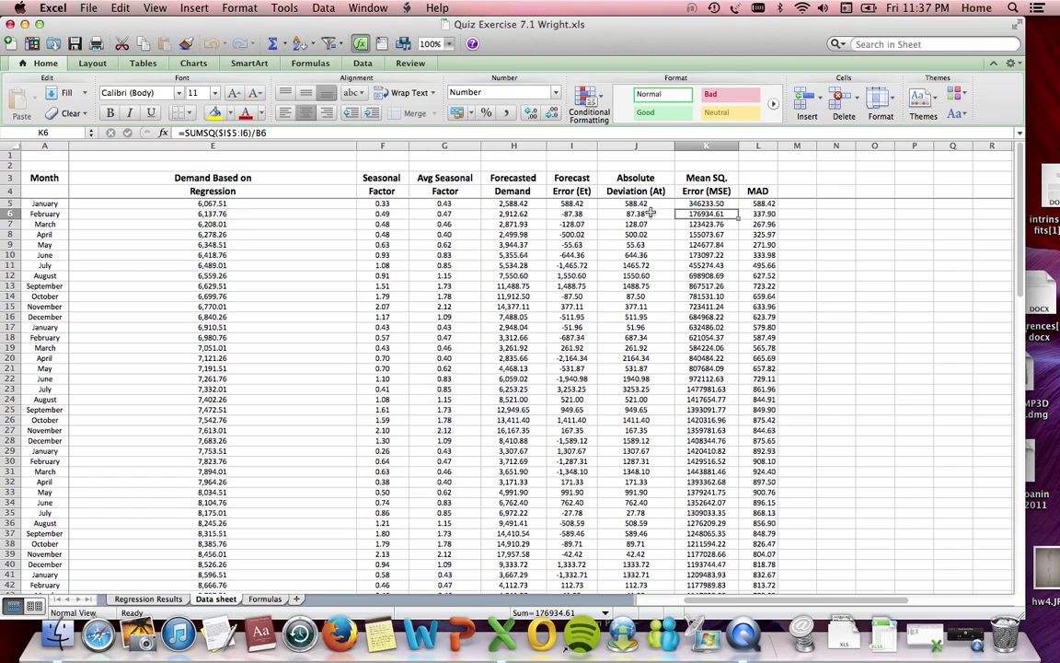
{"action": "left_click", "coordinate": [708, 225]}
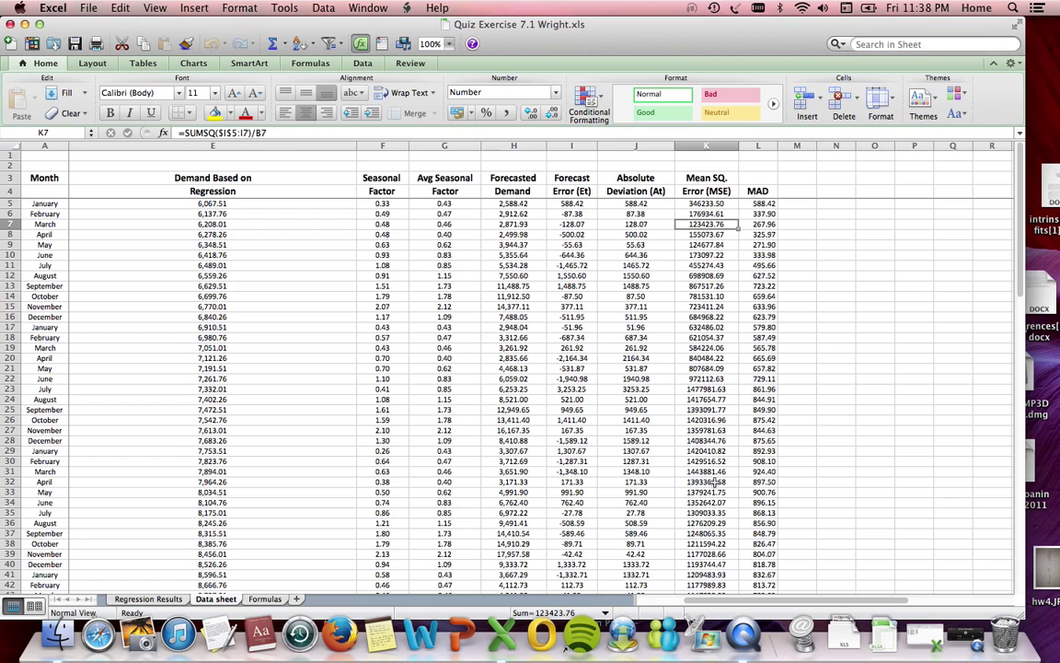
- Inspect the MAD formulas in L5, L6 and L8 alongside the absolute deviation column they draw on
{"action": "scroll", "coordinate": [609, 542], "scroll_direction": "left", "scroll_amount": 10}
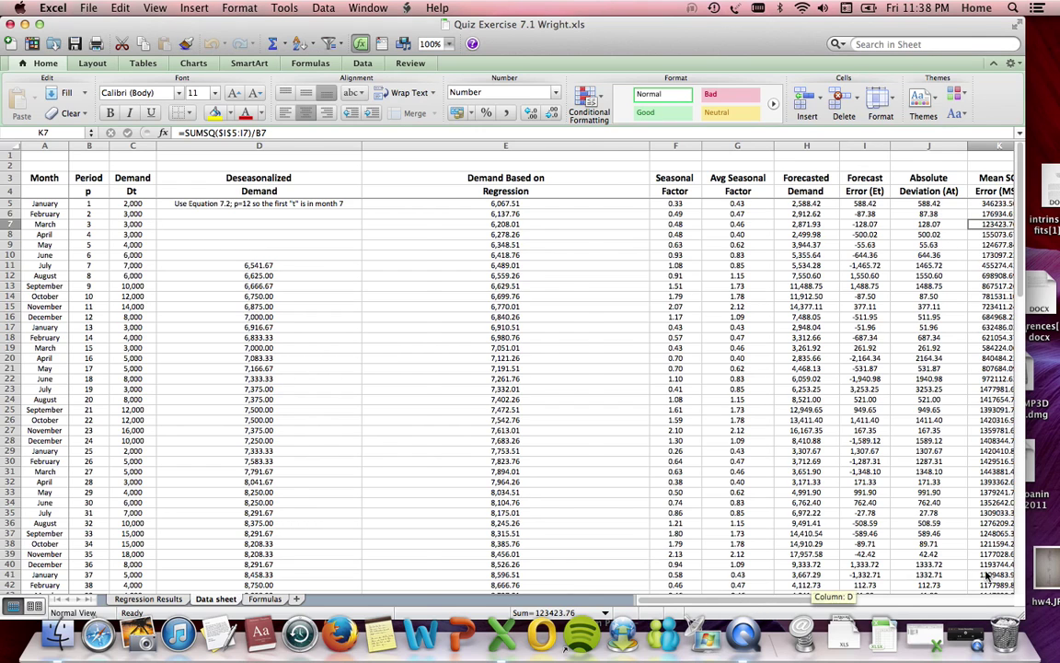
{"action": "scroll", "coordinate": [987, 575], "scroll_direction": "right", "scroll_amount": 10}
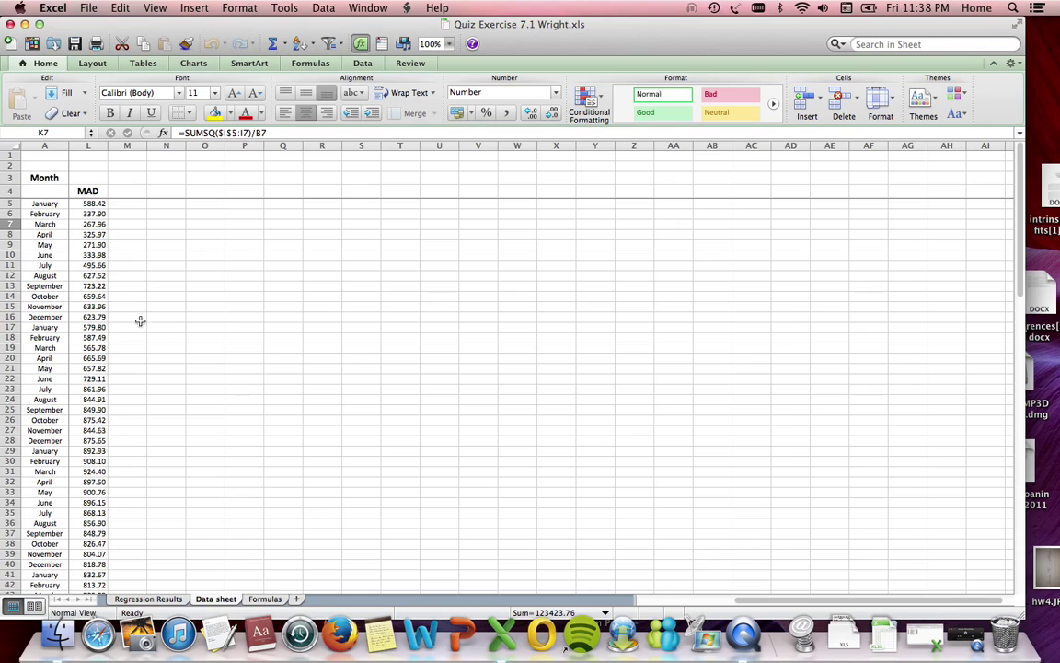
{"action": "left_click", "coordinate": [99, 205]}
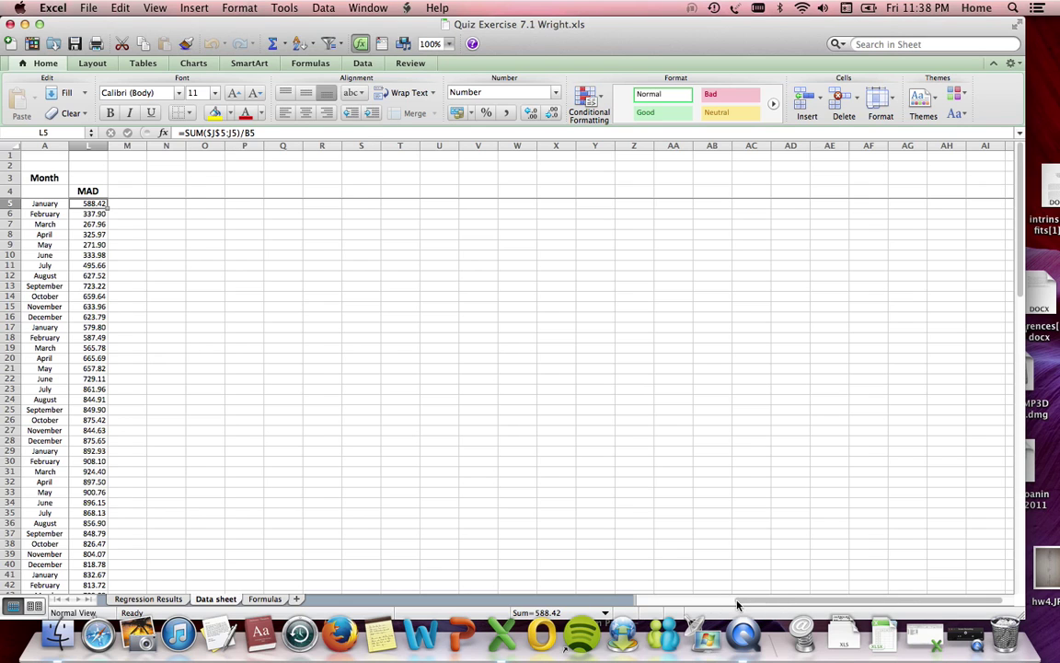
{"action": "scroll", "coordinate": [737, 603], "scroll_direction": "left", "scroll_amount": 10}
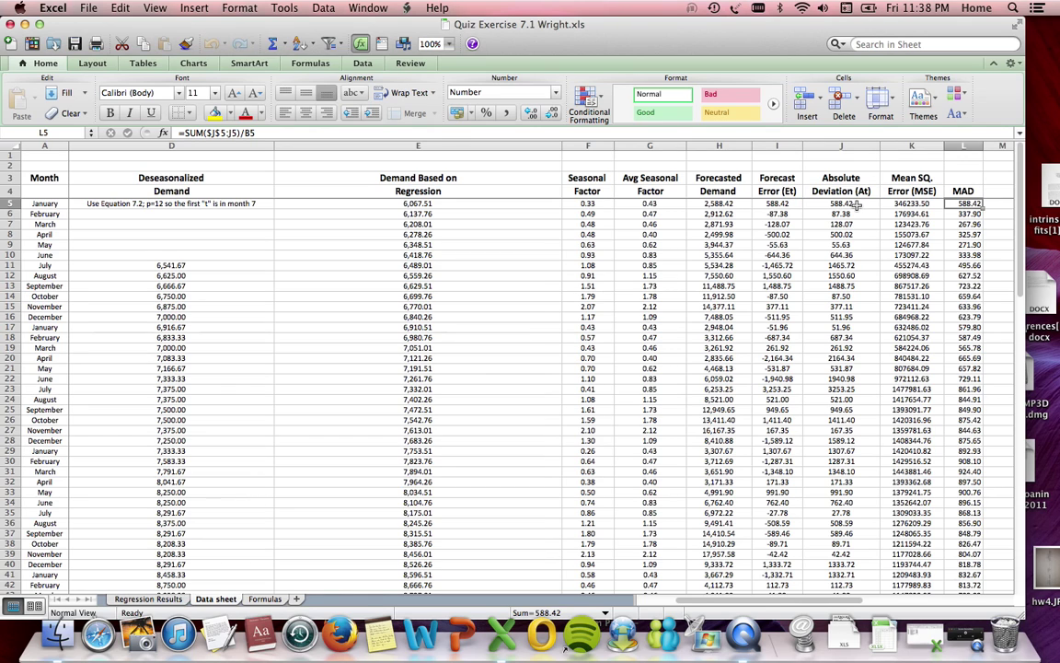
{"action": "left_click", "coordinate": [970, 214]}
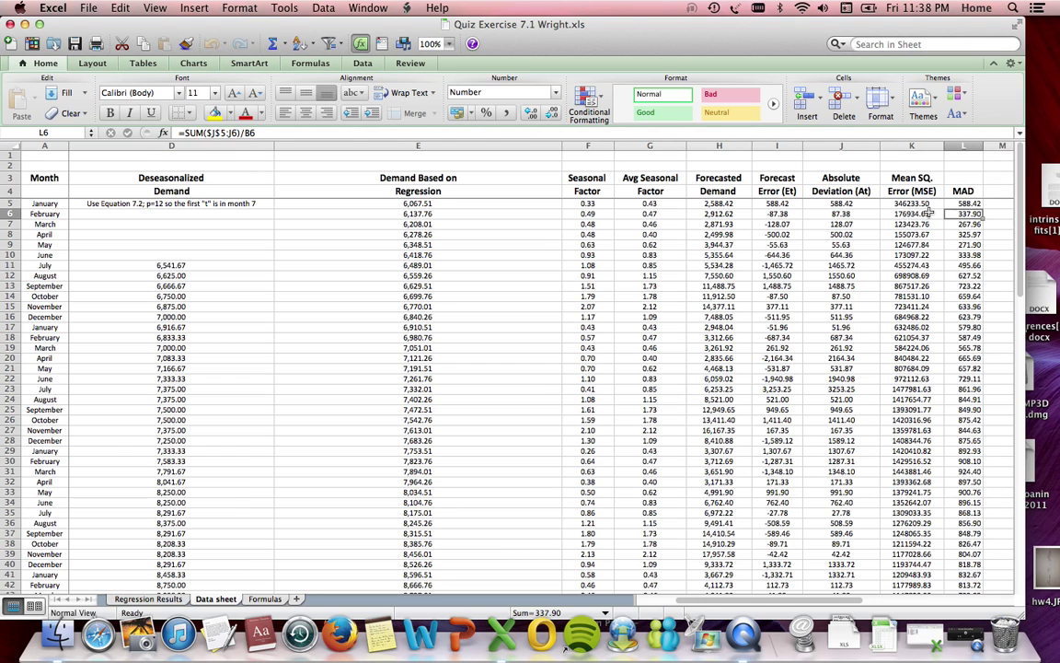
{"action": "left_click", "coordinate": [973, 233]}
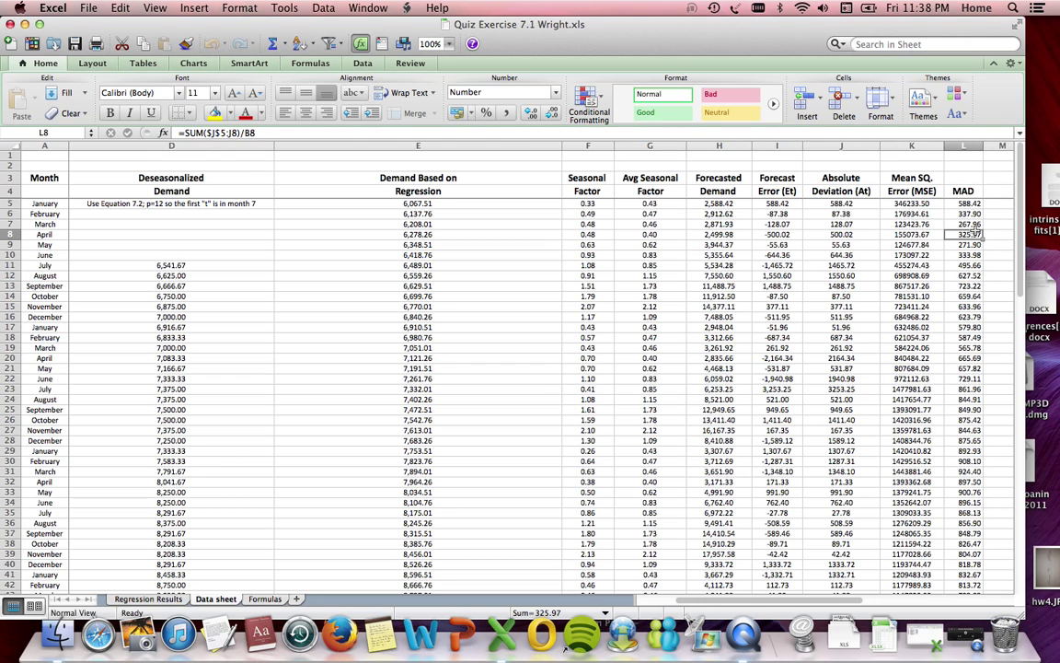
- Check how the cumulative MAD formula extends down column L, sampling cells from L7 to L36
{"action": "left_click", "coordinate": [969, 223]}
{"action": "left_click", "coordinate": [971, 244]}
{"action": "left_click", "coordinate": [971, 254]}
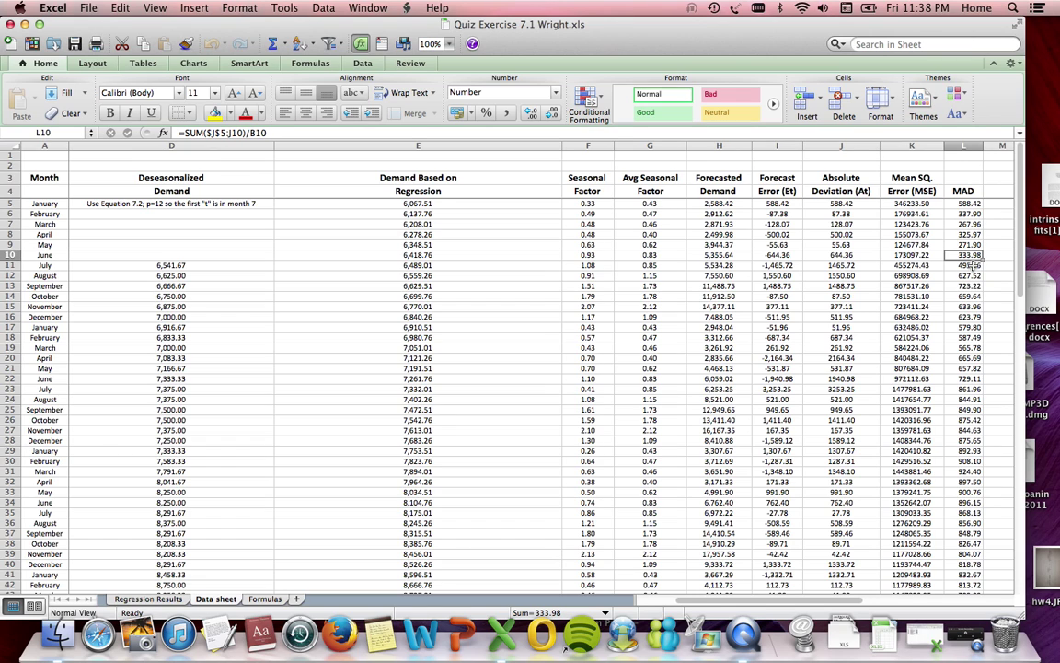
{"action": "left_click", "coordinate": [974, 265]}
{"action": "left_click", "coordinate": [974, 275]}
{"action": "left_click", "coordinate": [975, 285]}
{"action": "left_click", "coordinate": [975, 295]}
{"action": "left_click", "coordinate": [976, 305]}
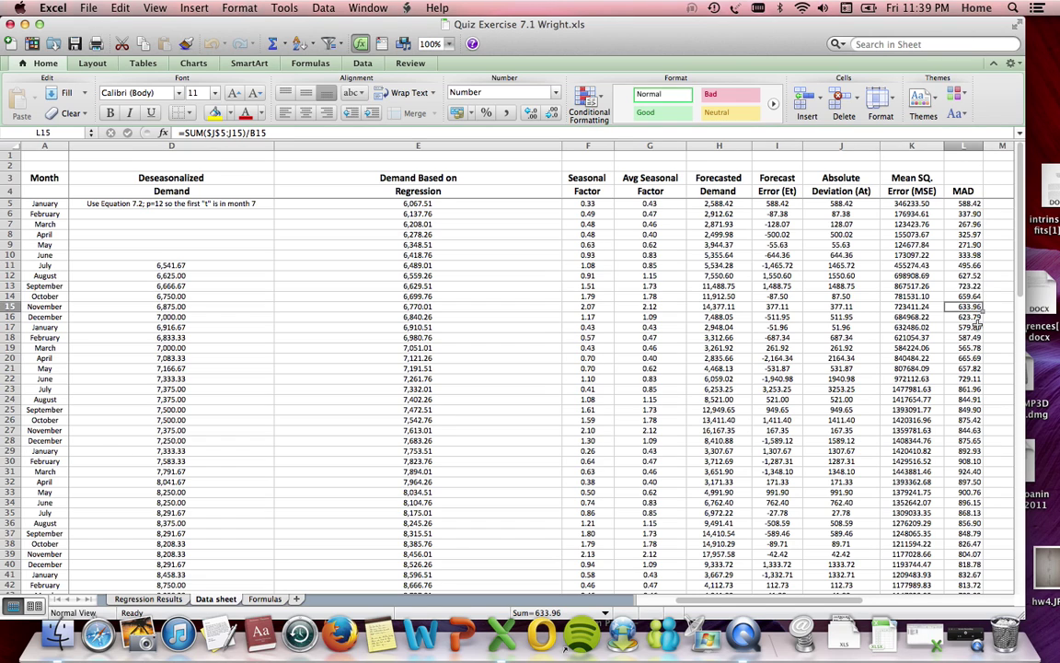
{"action": "left_click", "coordinate": [977, 327]}
{"action": "left_click", "coordinate": [977, 368]}
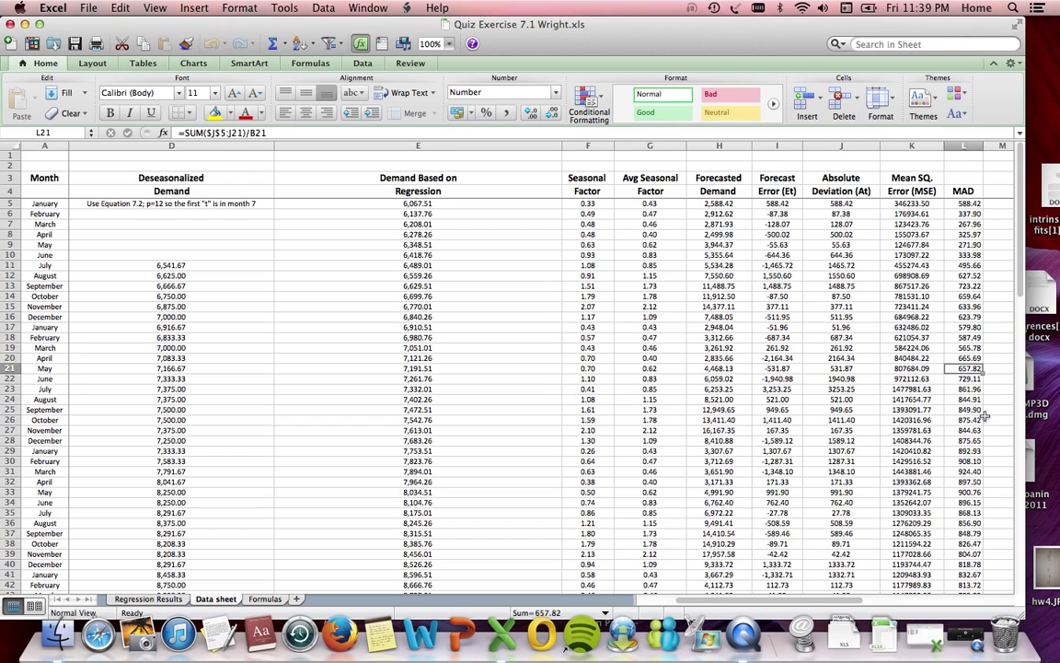
{"action": "left_click", "coordinate": [974, 461]}
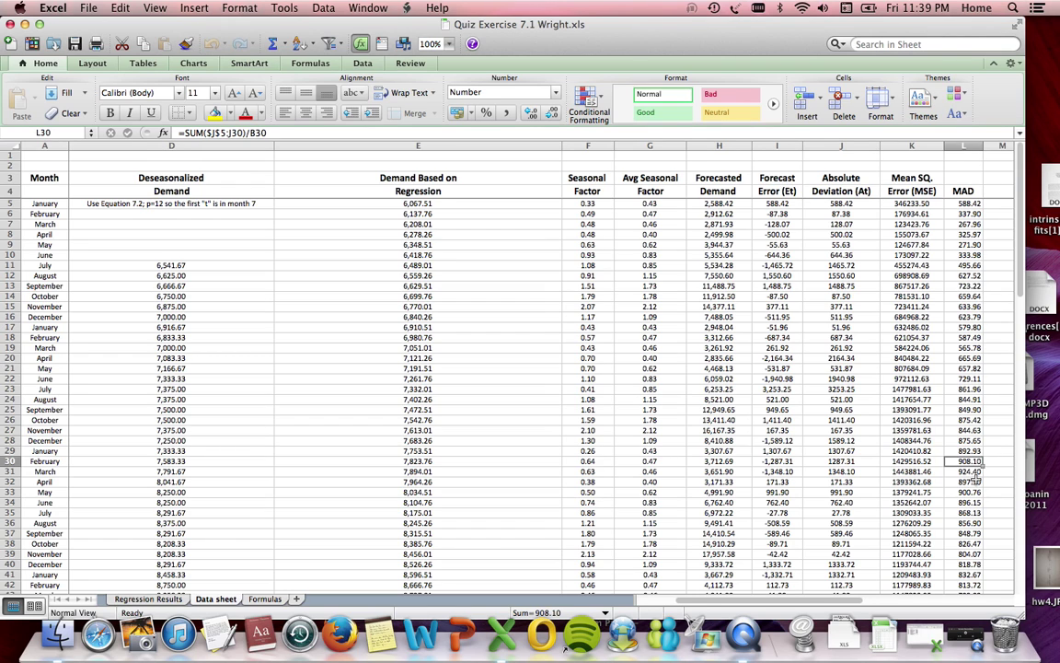
{"action": "left_click", "coordinate": [977, 502]}
{"action": "left_click", "coordinate": [977, 523]}
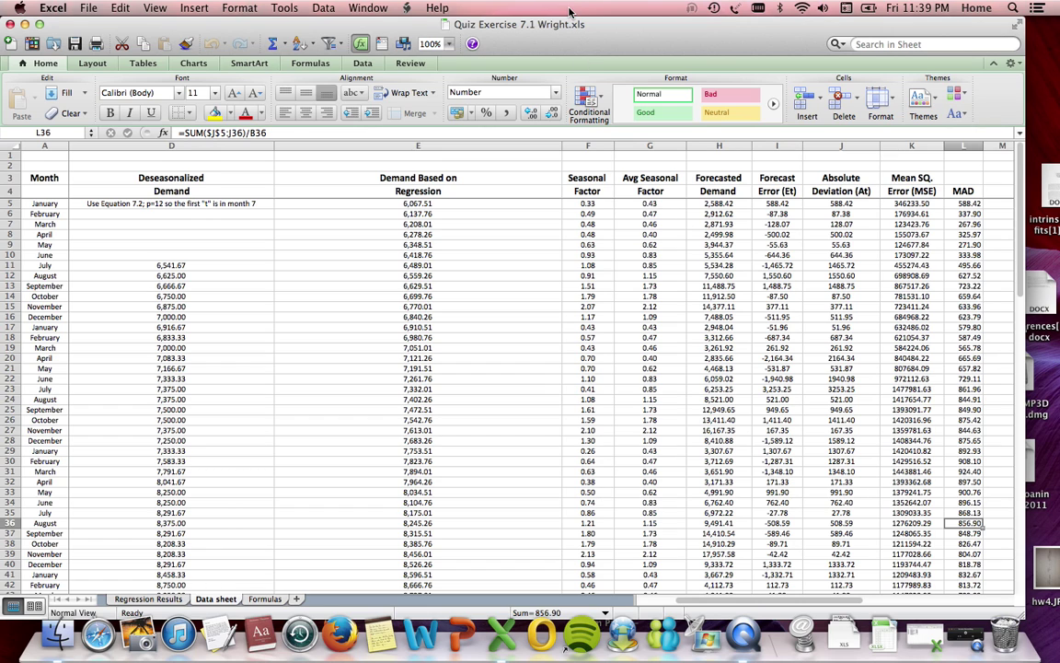
- Bring up the minimized Quiz Exercise 8-1 solver workbook and position its window in front of the forecasting workbook
{"action": "mouse_move", "coordinate": [570, 28]}
{"action": "left_mouse_down"}
{"action": "mouse_move", "coordinate": [570, 87]}
{"action": "mouse_move", "coordinate": [576, 28]}
{"action": "left_mouse_up"}
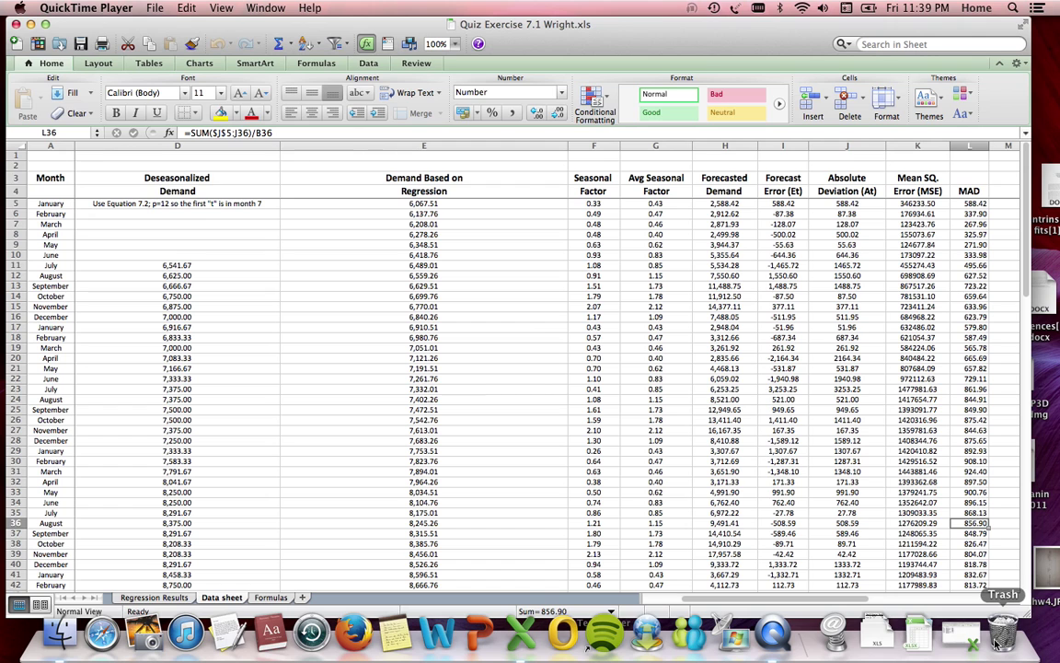
{"action": "left_click", "coordinate": [952, 631]}
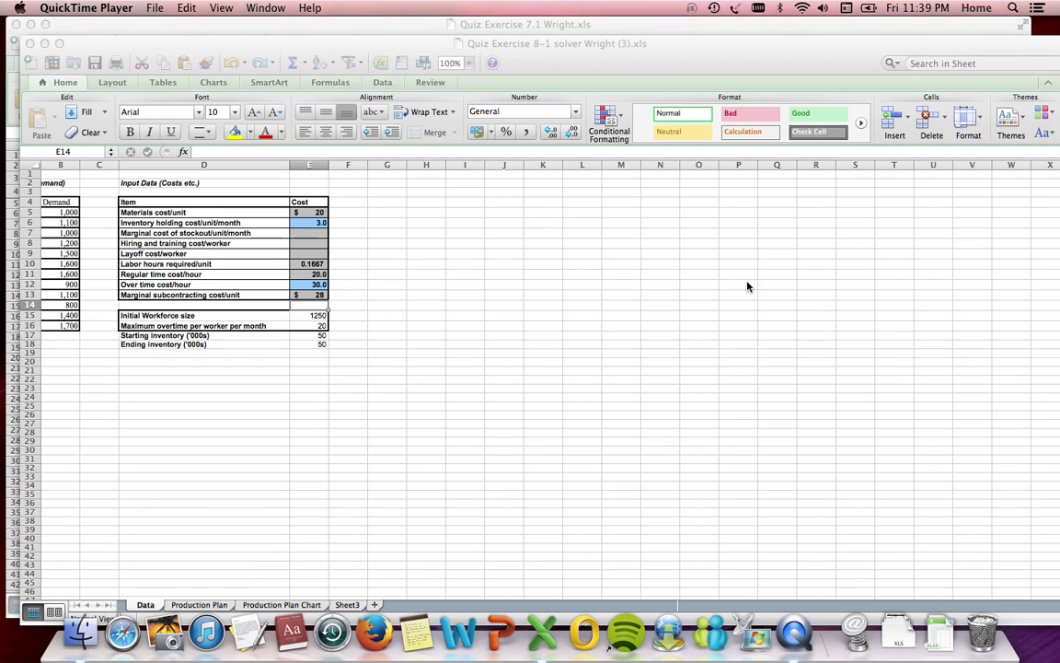
{"action": "left_click", "coordinate": [621, 46]}
{"action": "left_click_drag", "start_coordinate": [621, 46], "coordinate": [624, 82]}
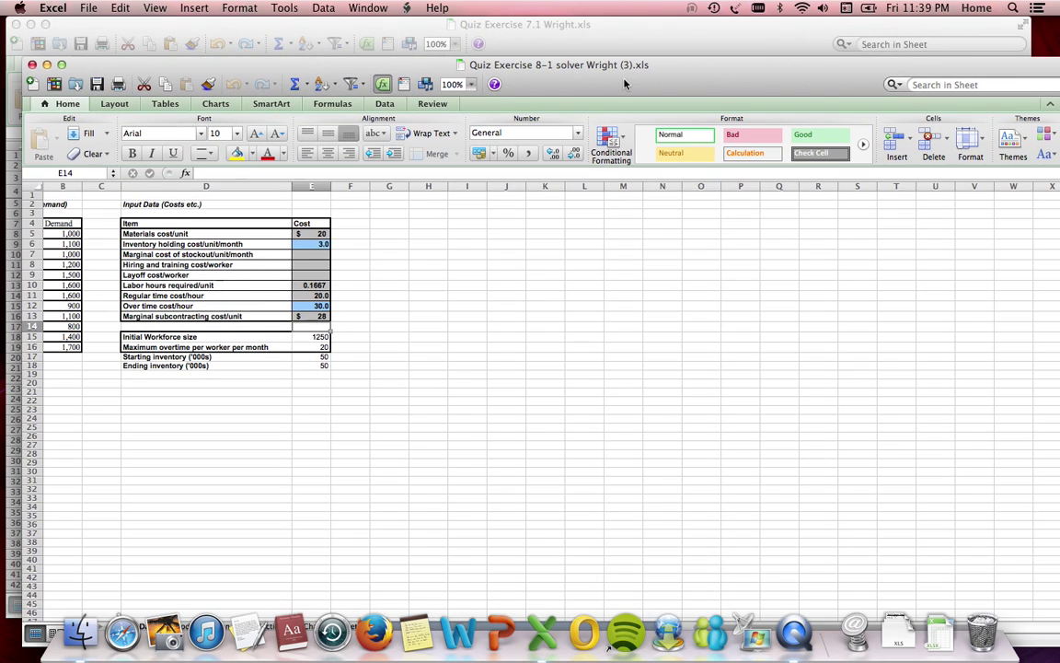
{"action": "double_click", "coordinate": [610, 66]}
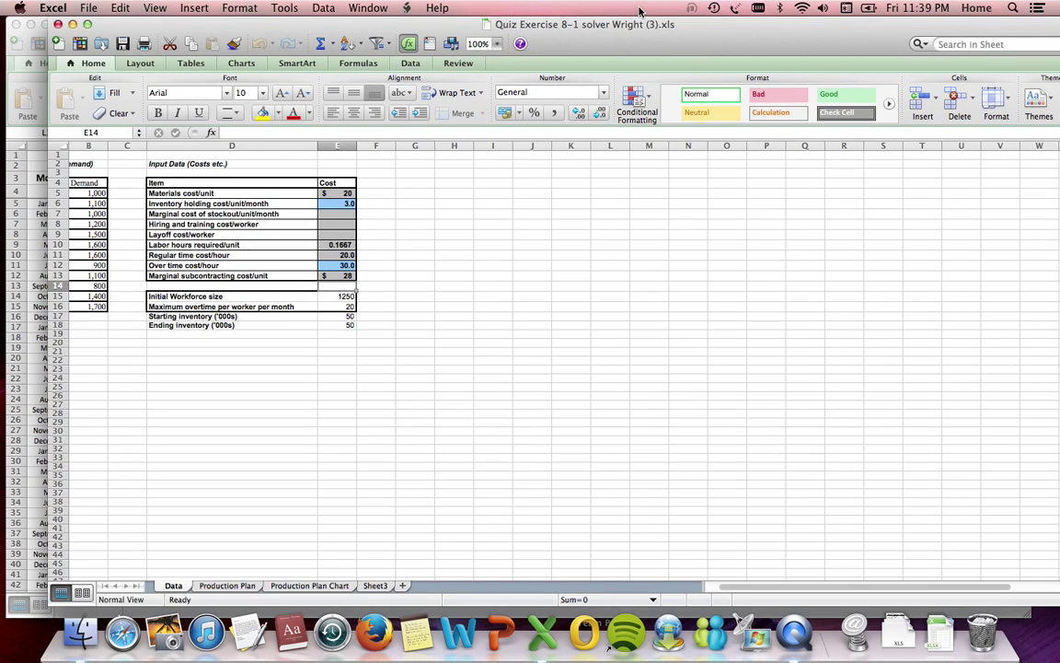
- Review the aggregate plan on the Production Plan sheet and the cost inputs on the Data sheet
{"action": "left_click", "coordinate": [227, 586]}
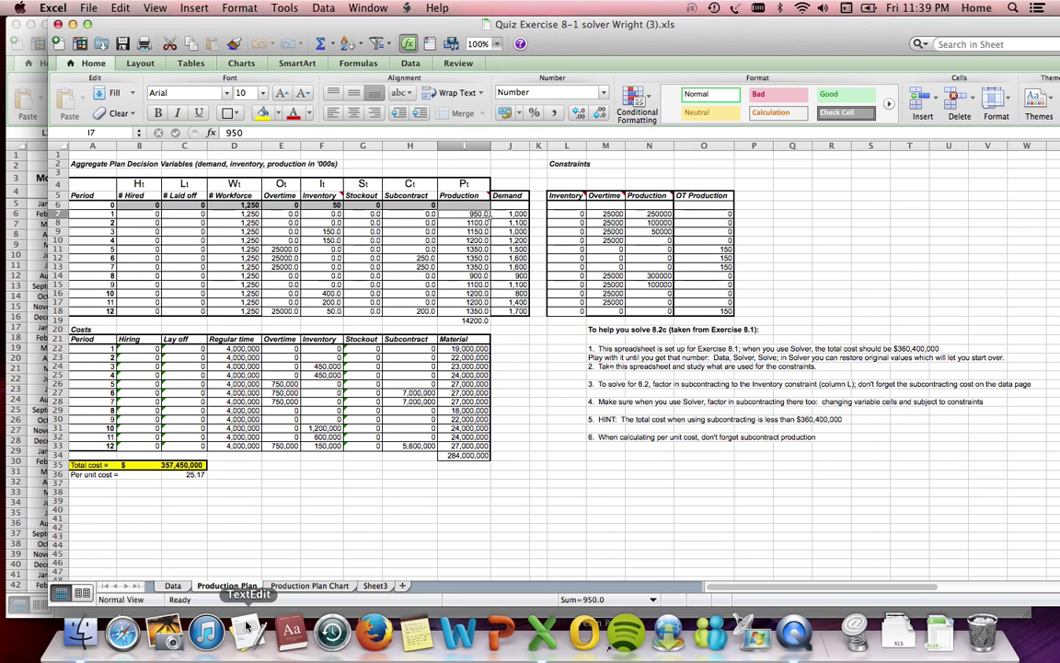
{"action": "left_click", "coordinate": [176, 587]}
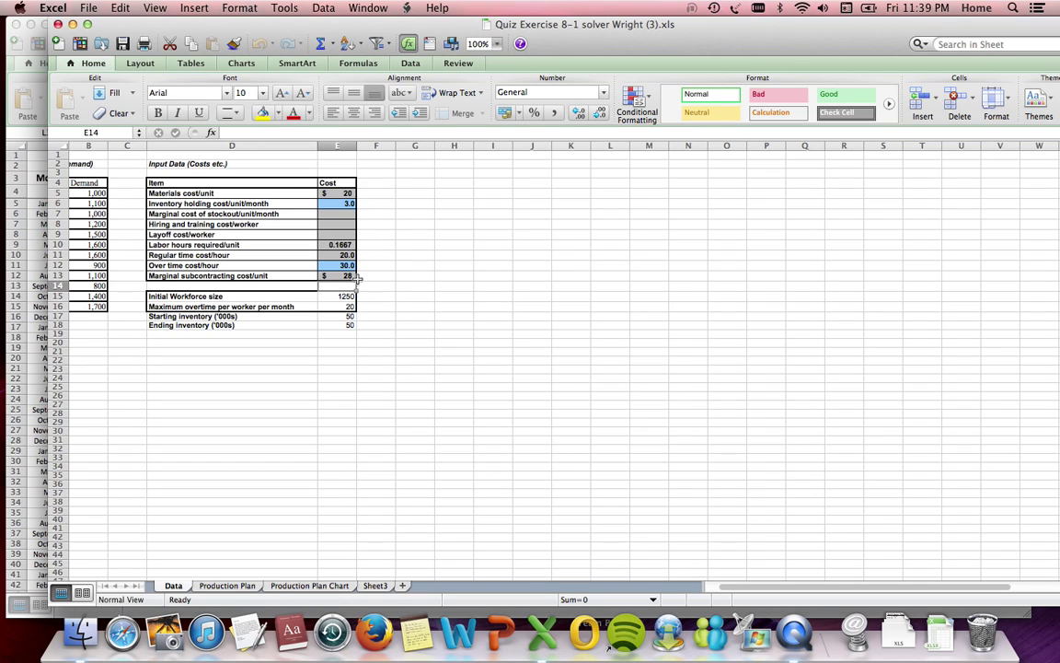
{"action": "left_click", "coordinate": [227, 586]}
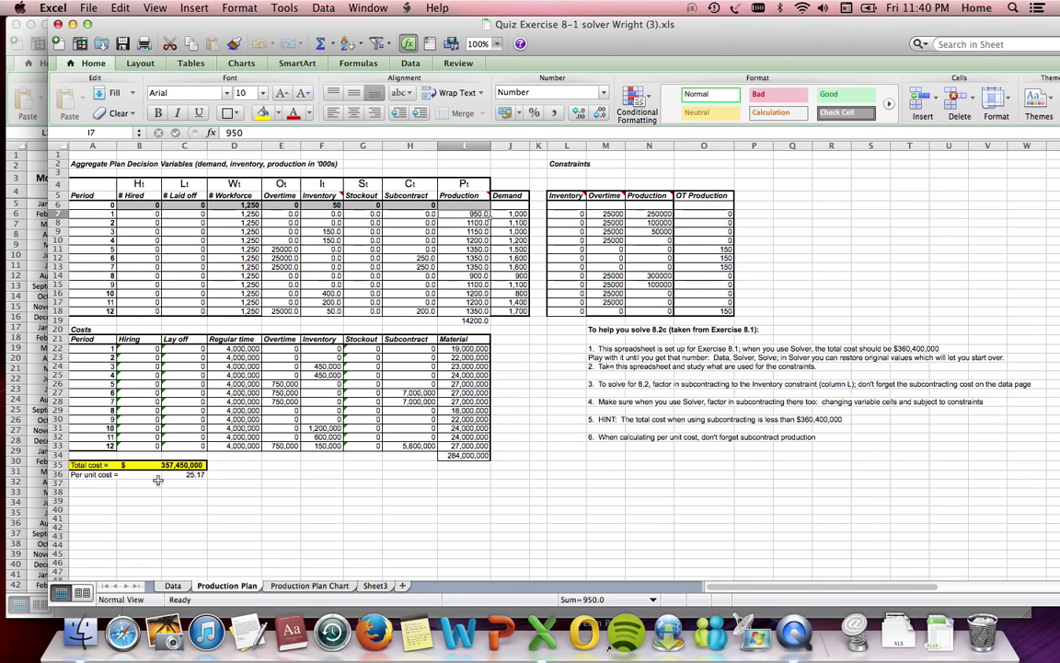
- Inspect the total cost formula in B35 of the Production Plan sheet and recheck the cost inputs on the Data sheet
{"action": "left_click", "coordinate": [189, 465]}
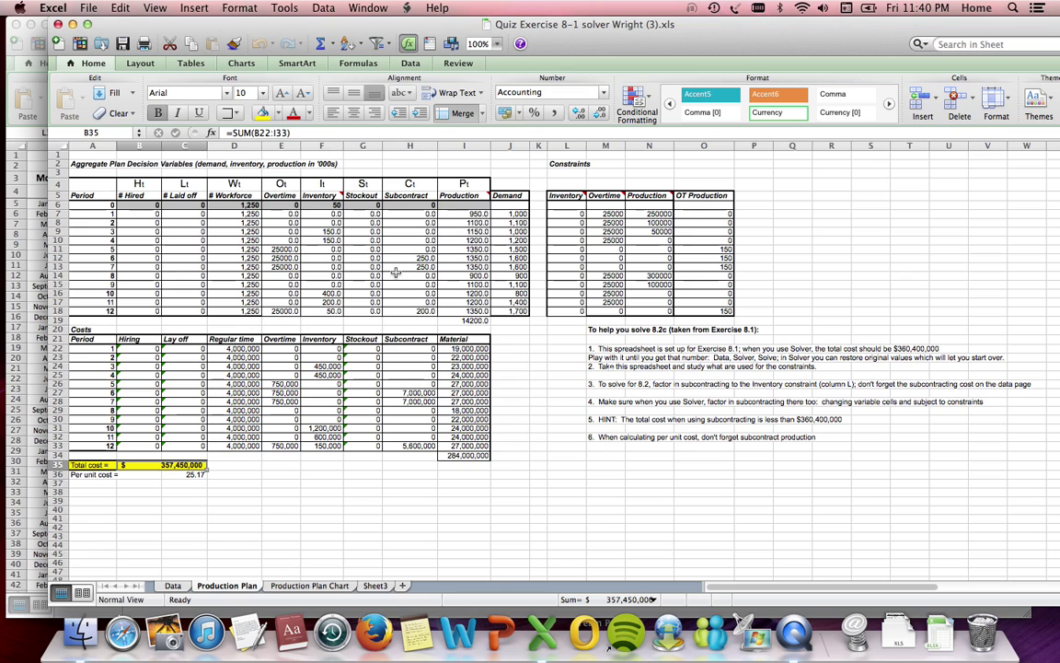
{"action": "left_click", "coordinate": [174, 586]}
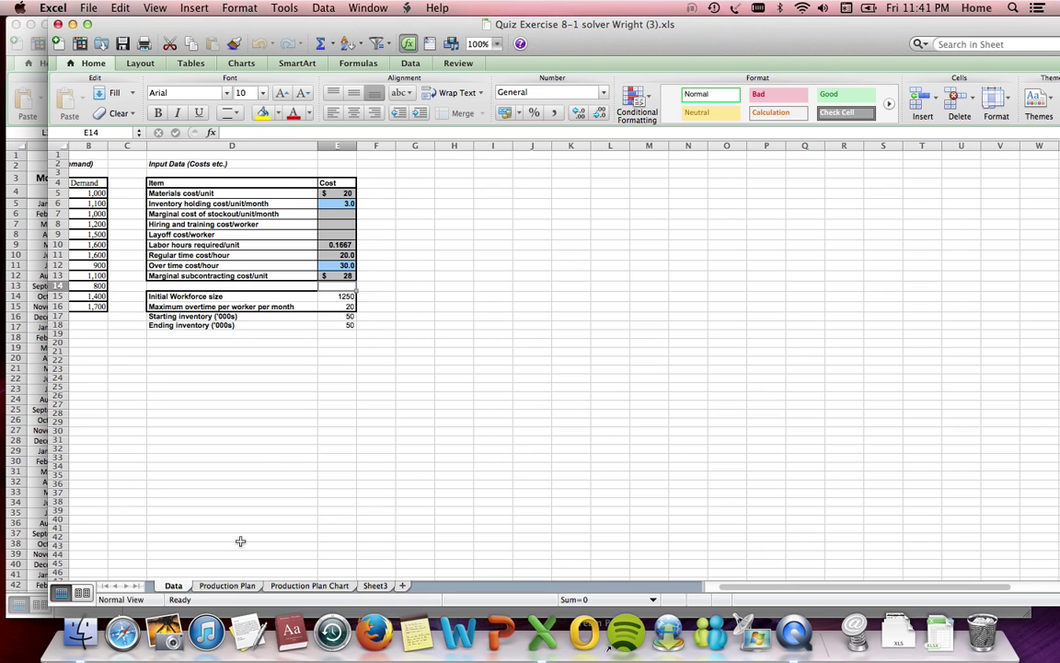
{"action": "left_click", "coordinate": [229, 587]}
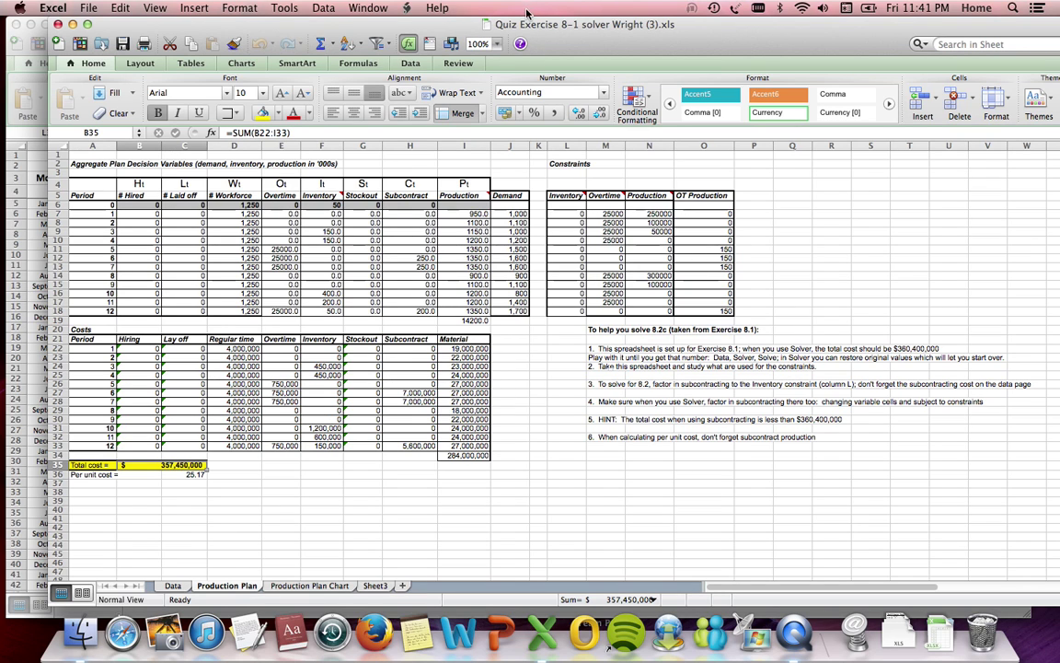
- Open the Solver parameters for the total cost model on the Production Plan sheet
{"action": "left_click_drag", "start_coordinate": [524, 25], "coordinate": [549, 25]}
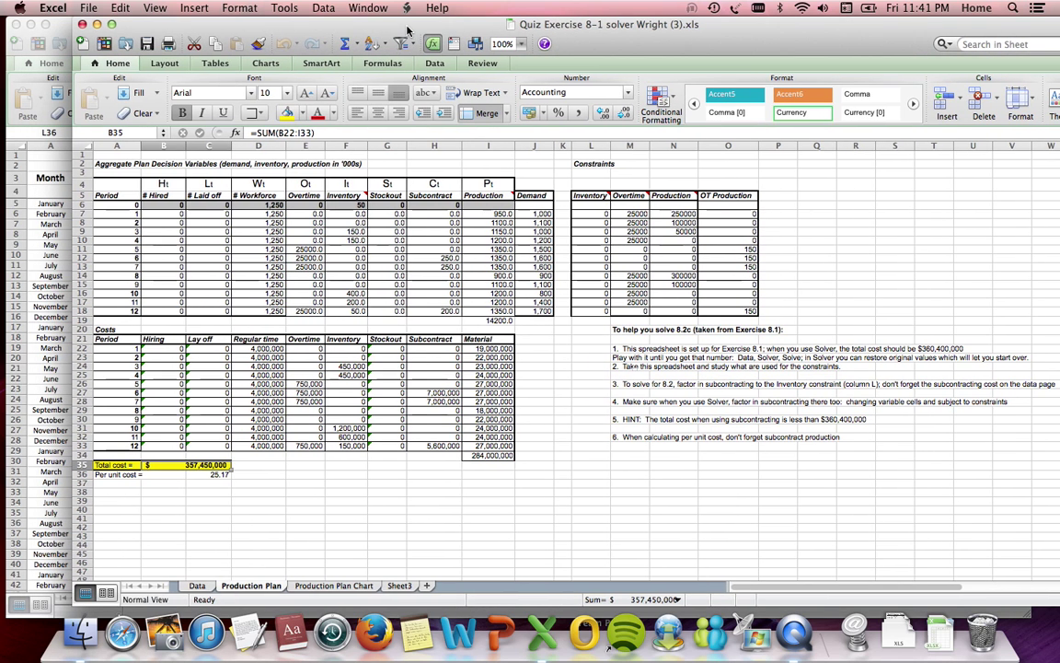
{"action": "left_click", "coordinate": [323, 9]}
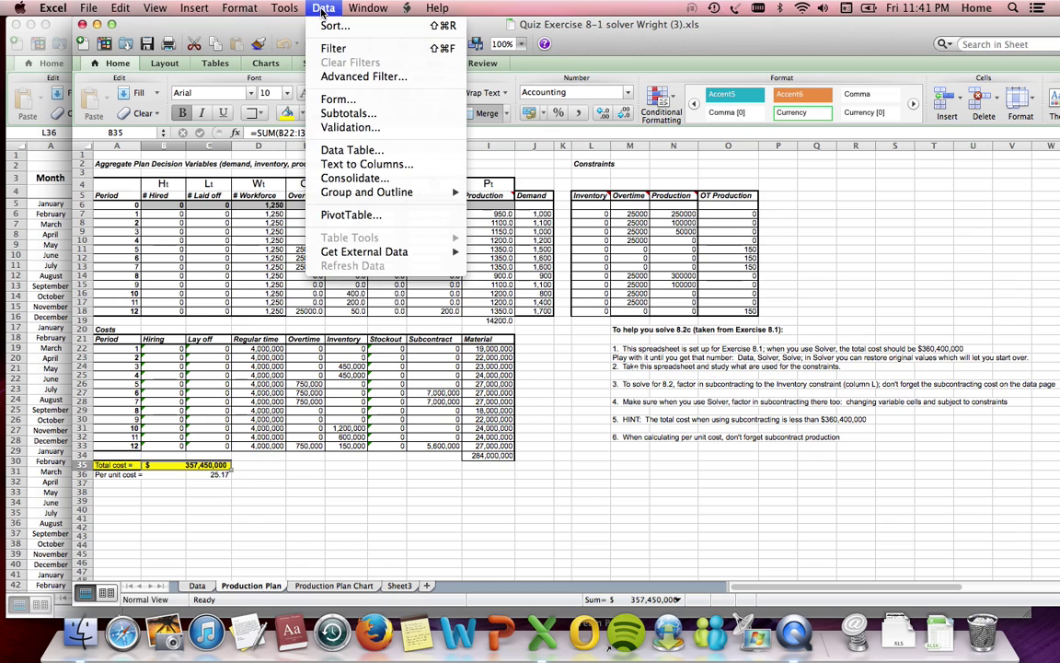
{"action": "left_click", "coordinate": [322, 11]}
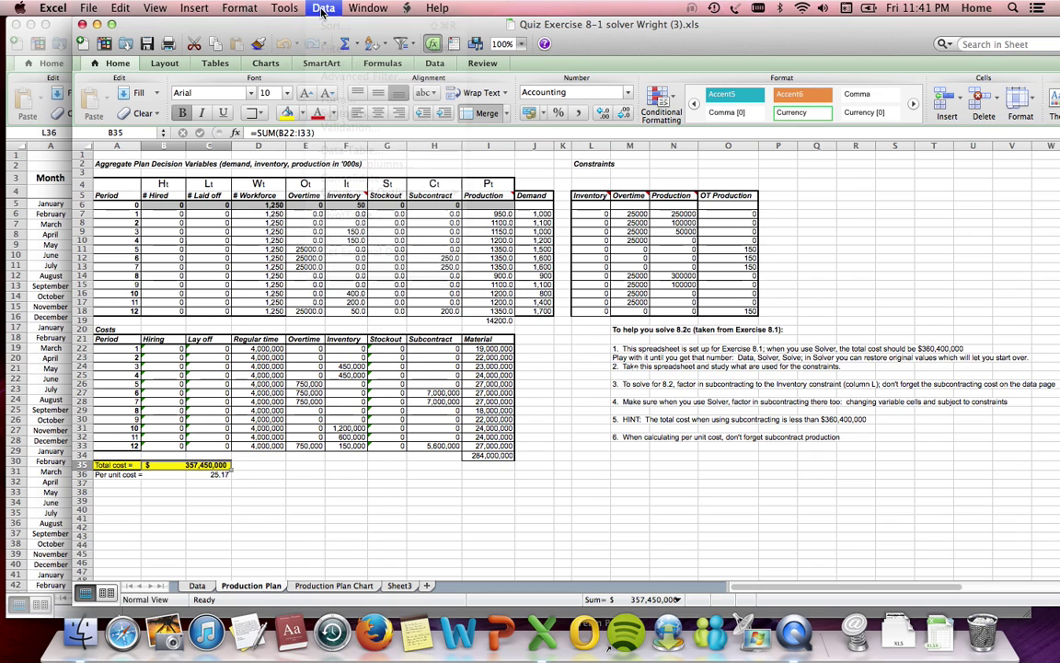
{"action": "left_click", "coordinate": [451, 66]}
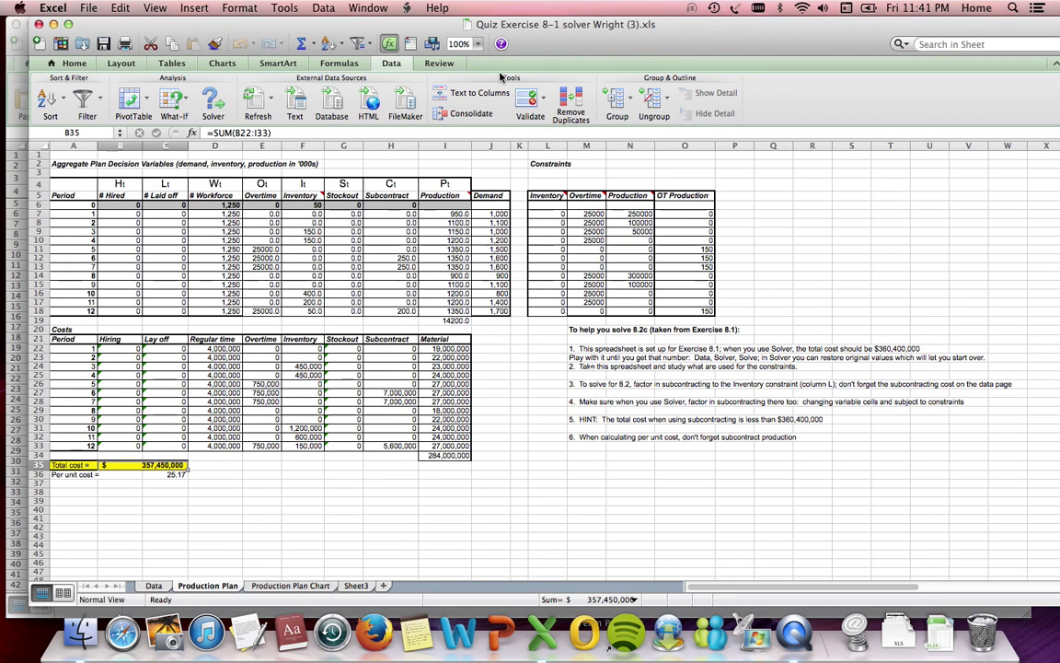
{"action": "left_click", "coordinate": [223, 114]}
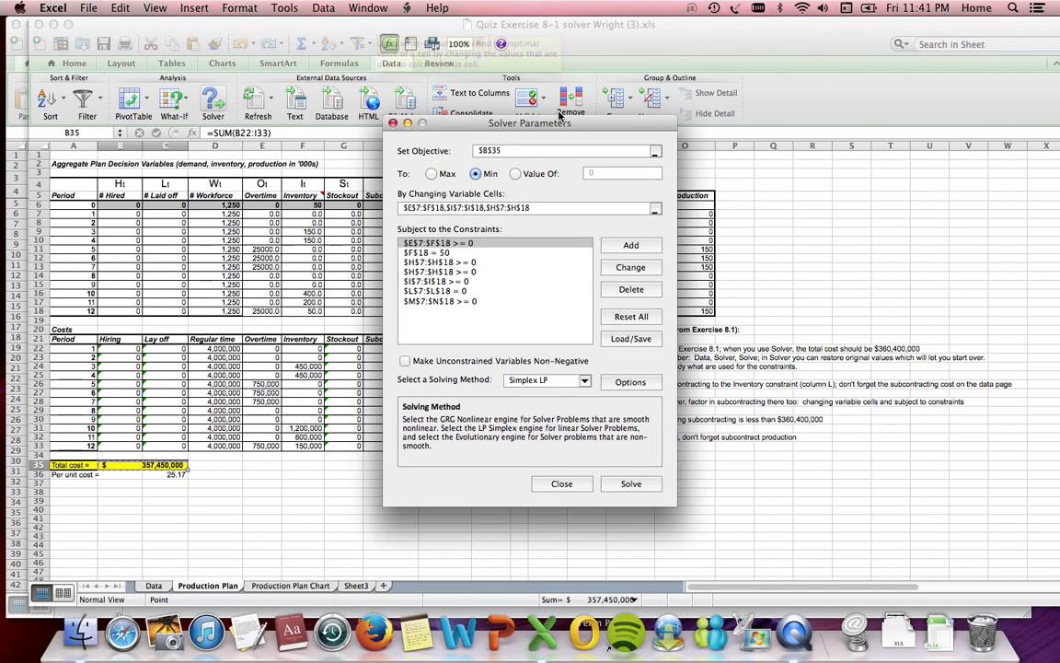
- Review Solver's changing variable cells and constraints, and solve to minimize the total cost in B35 with the Simplex LP method
{"action": "left_click_drag", "start_coordinate": [557, 126], "coordinate": [698, 61]}
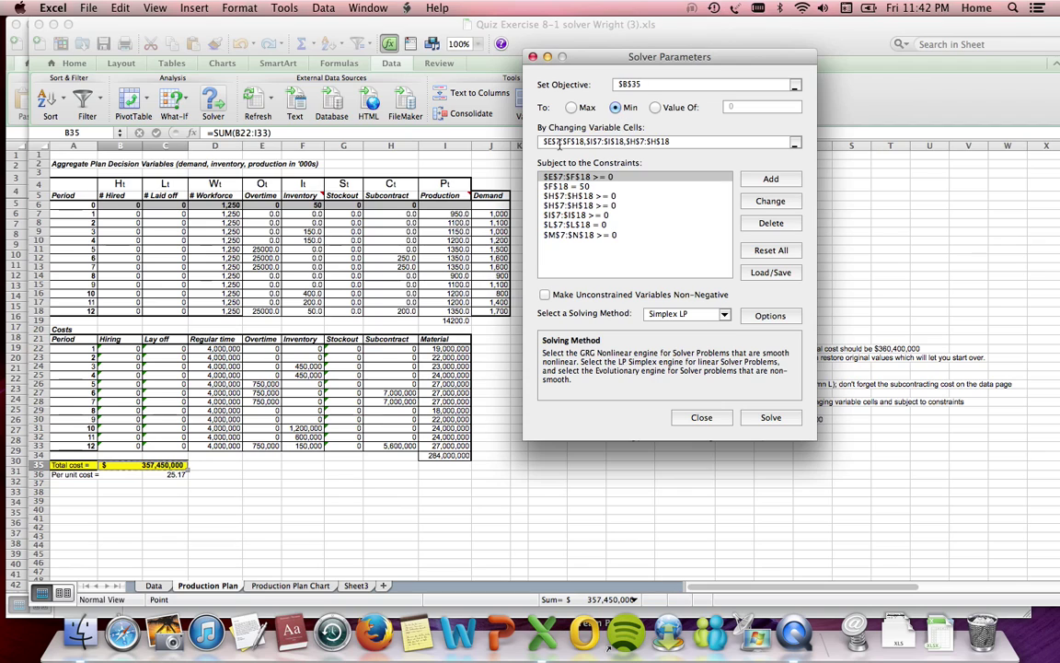
{"action": "left_click", "coordinate": [677, 141]}
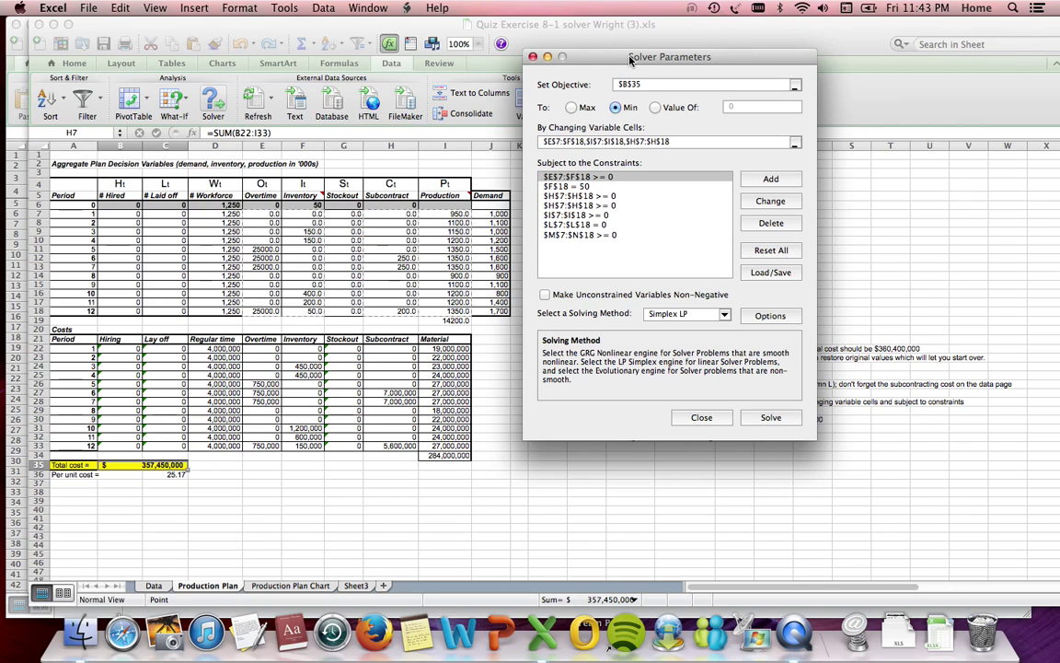
{"action": "left_click_drag", "start_coordinate": [626, 68], "coordinate": [721, 65]}
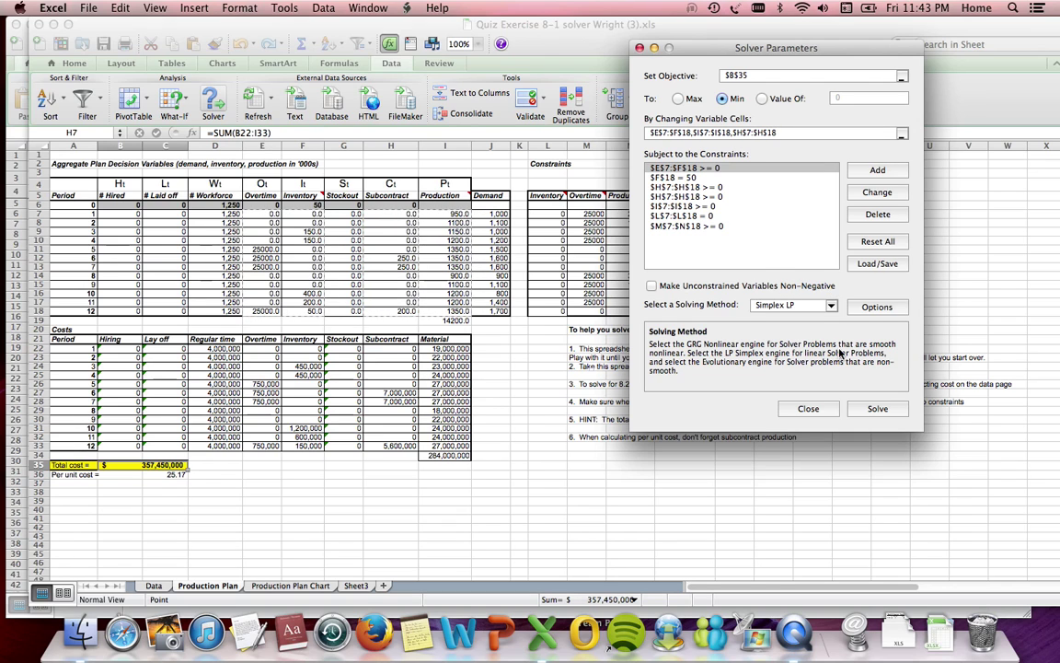
{"action": "left_click", "coordinate": [881, 410]}
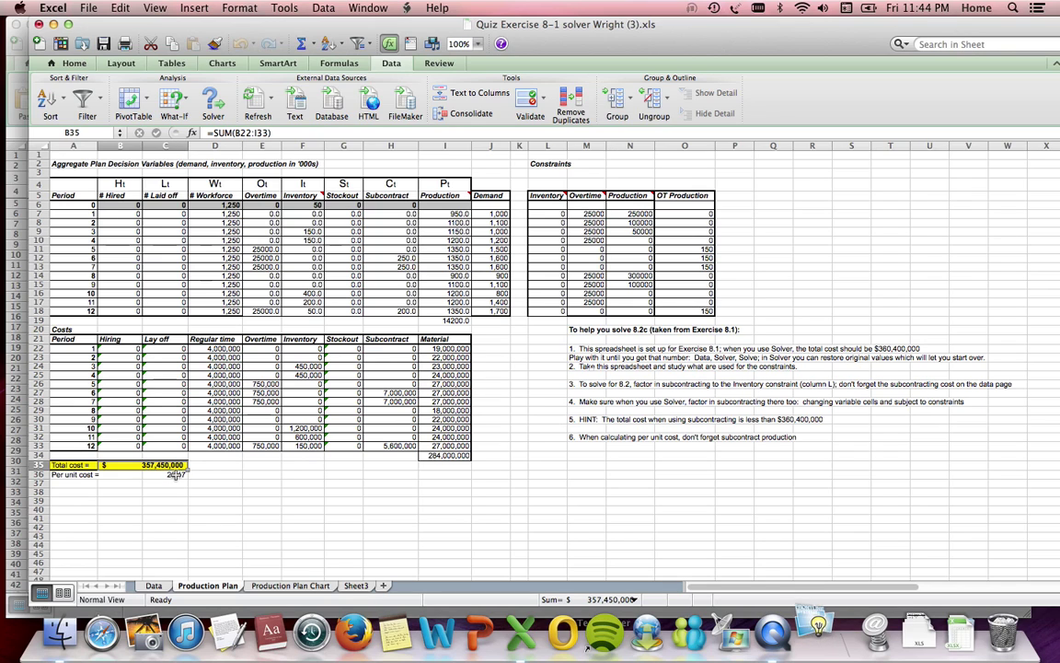
- Check the per unit cost in C36 of the Production Plan sheet and the cost inputs on the Data sheet
{"action": "left_click", "coordinate": [166, 484]}
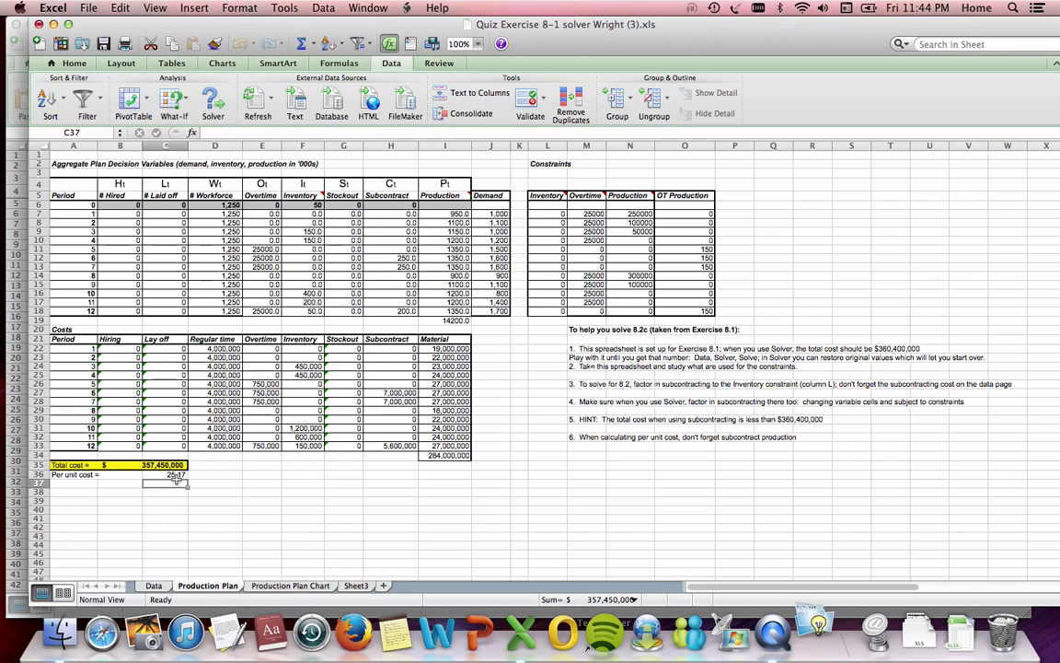
{"action": "left_click", "coordinate": [165, 474]}
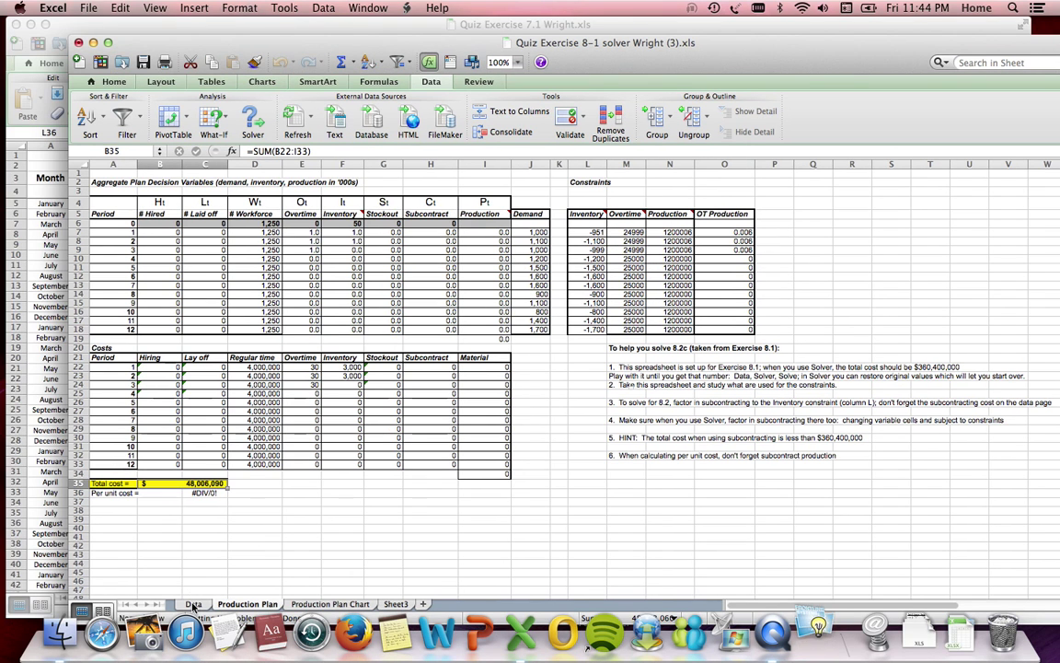
{"action": "left_click", "coordinate": [193, 603]}
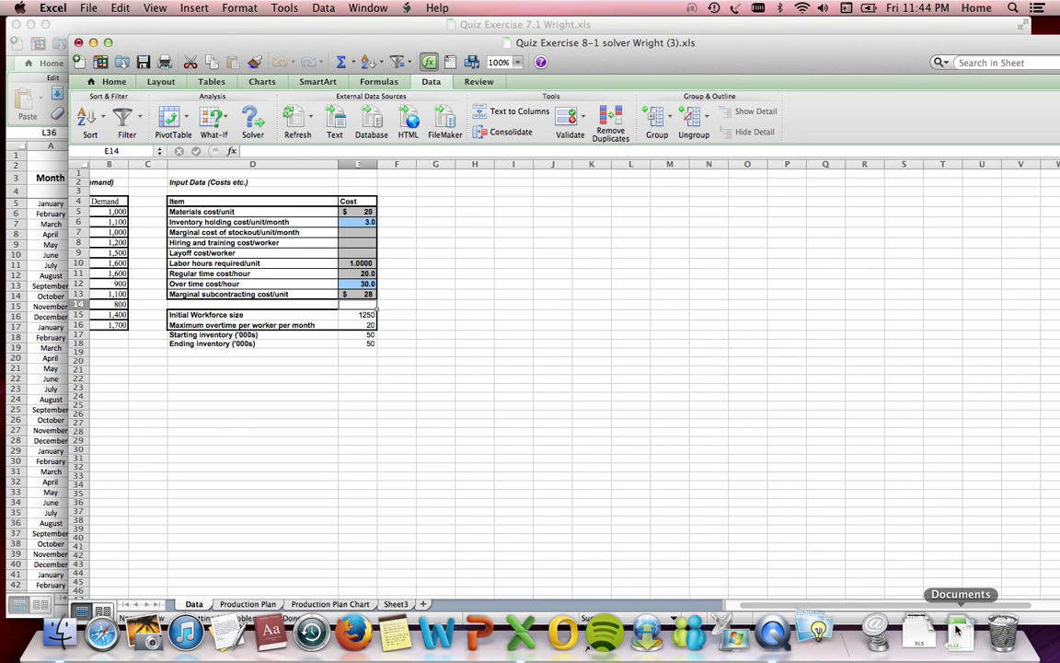
- Return to the Quiz Exercise 7.1 forecasting workbook and look over the forecast and error columns on its Data sheet
{"action": "left_click", "coordinate": [29, 335]}
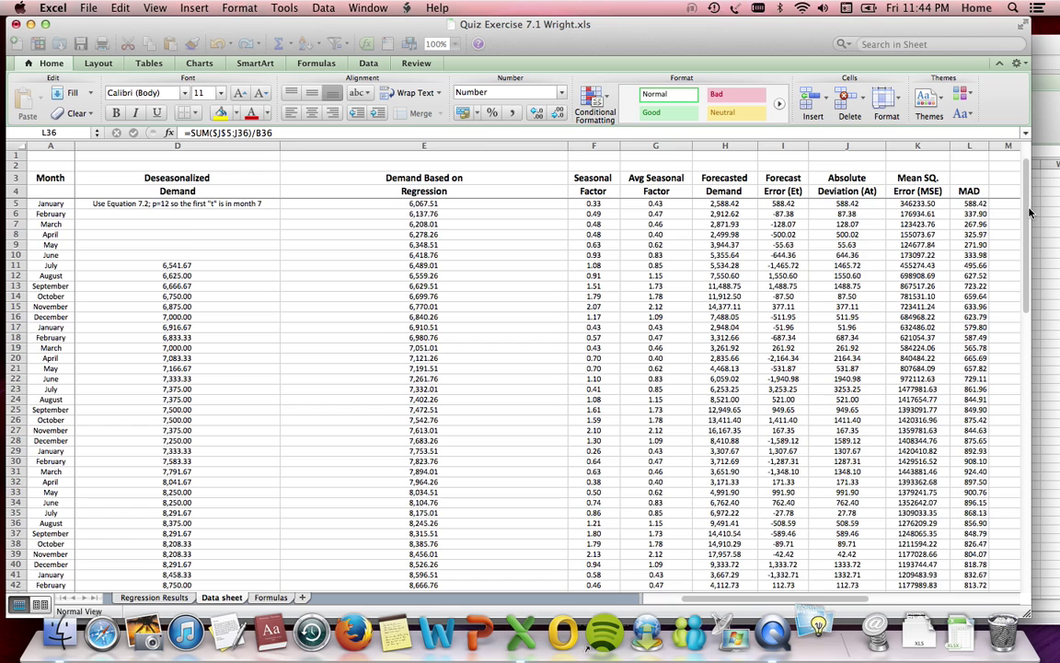
{"action": "left_click_drag", "start_coordinate": [1031, 190], "coordinate": [1026, 224]}
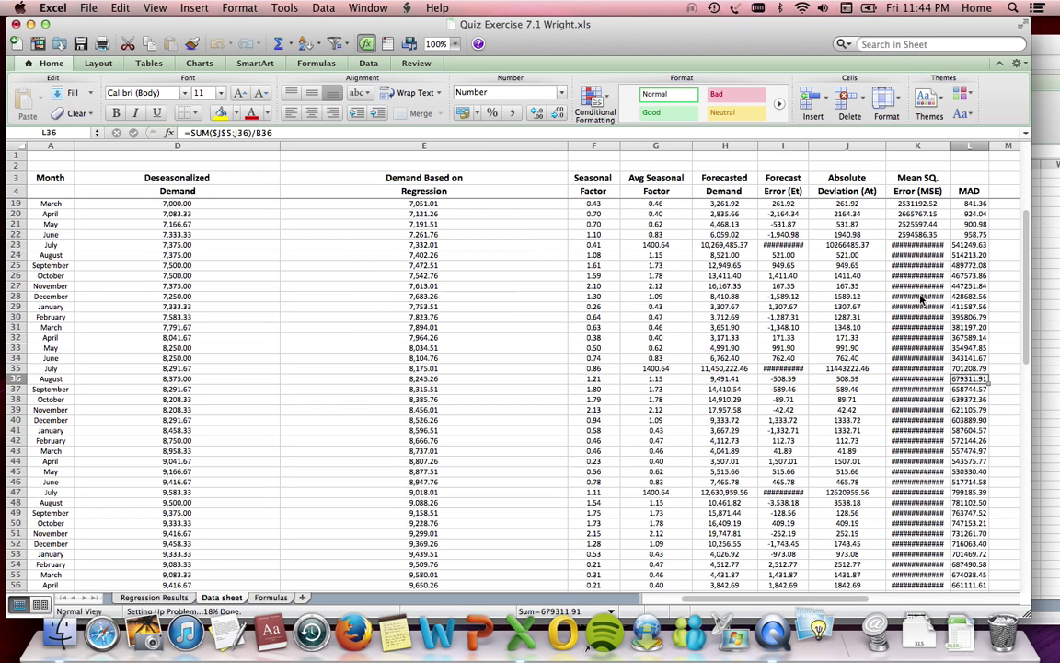
{"action": "scroll", "coordinate": [929, 332], "scroll_direction": "down", "scroll_amount": 1}
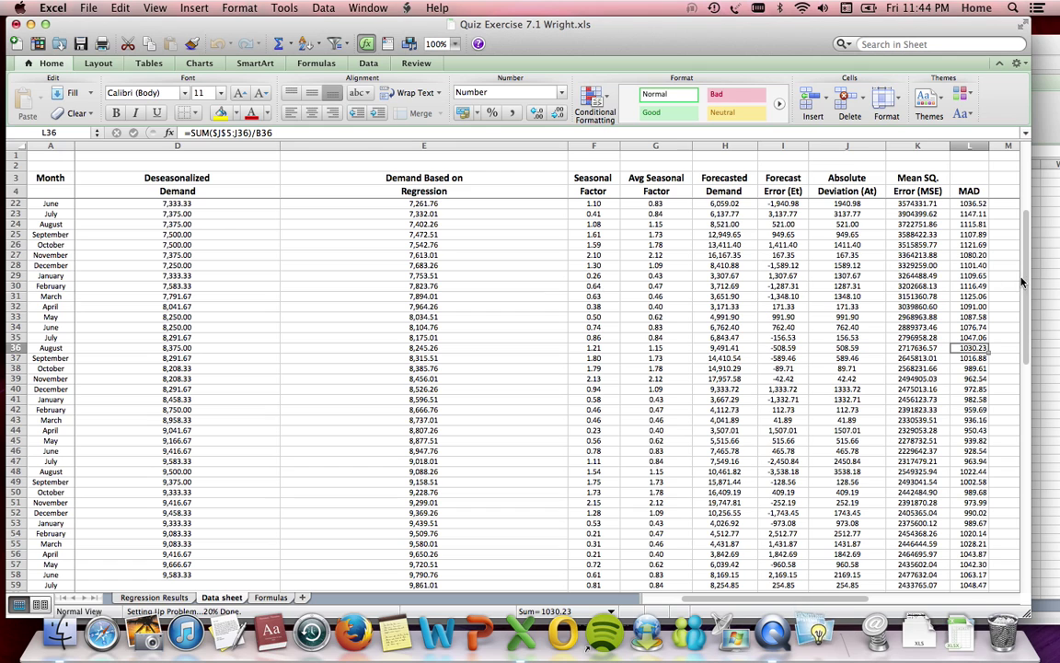
{"action": "scroll", "coordinate": [1019, 218], "scroll_direction": "up", "scroll_amount": 5}
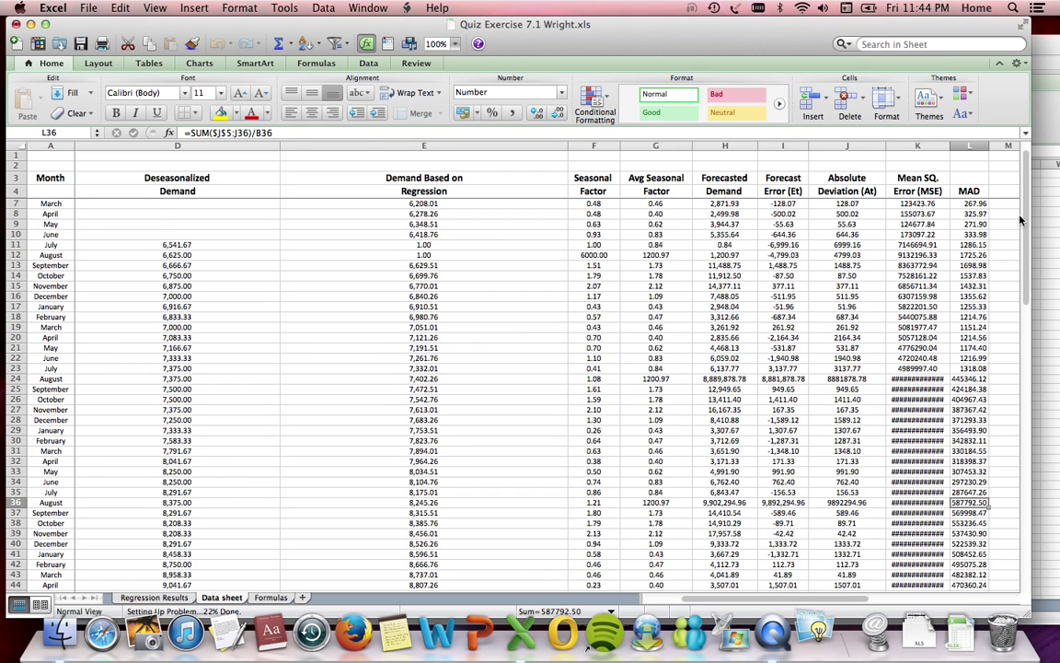